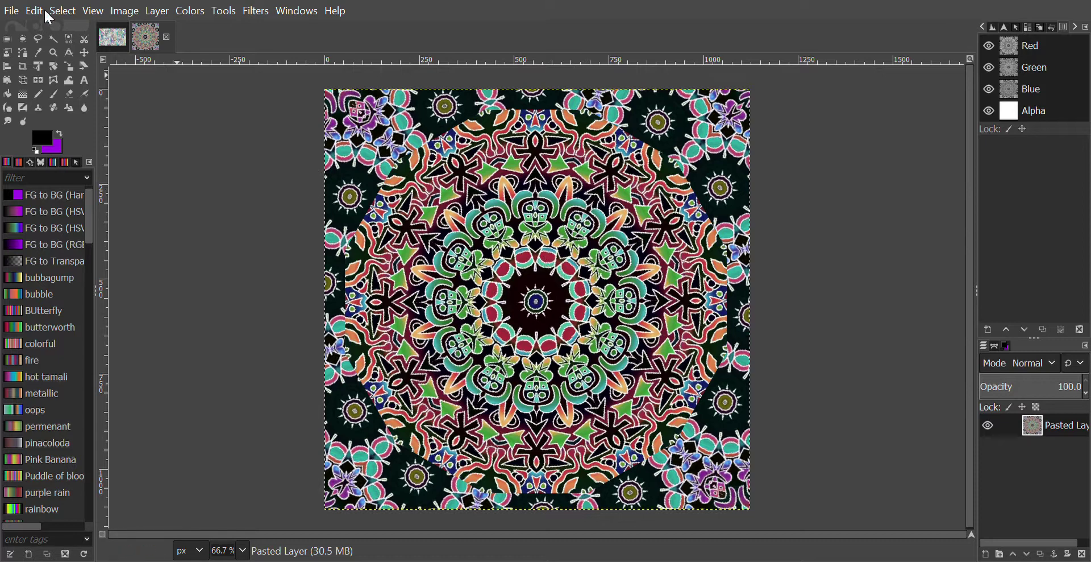
# Switch to the colourful doodle image and rotate its layer by 75 degrees
pyautogui.click(112, 38)
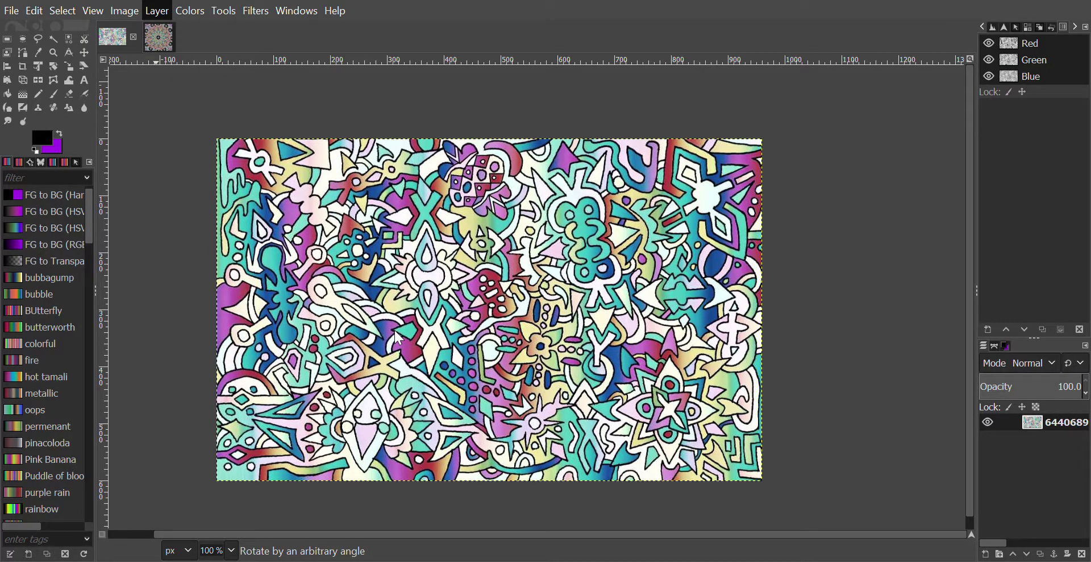
pyautogui.click(414, 119)
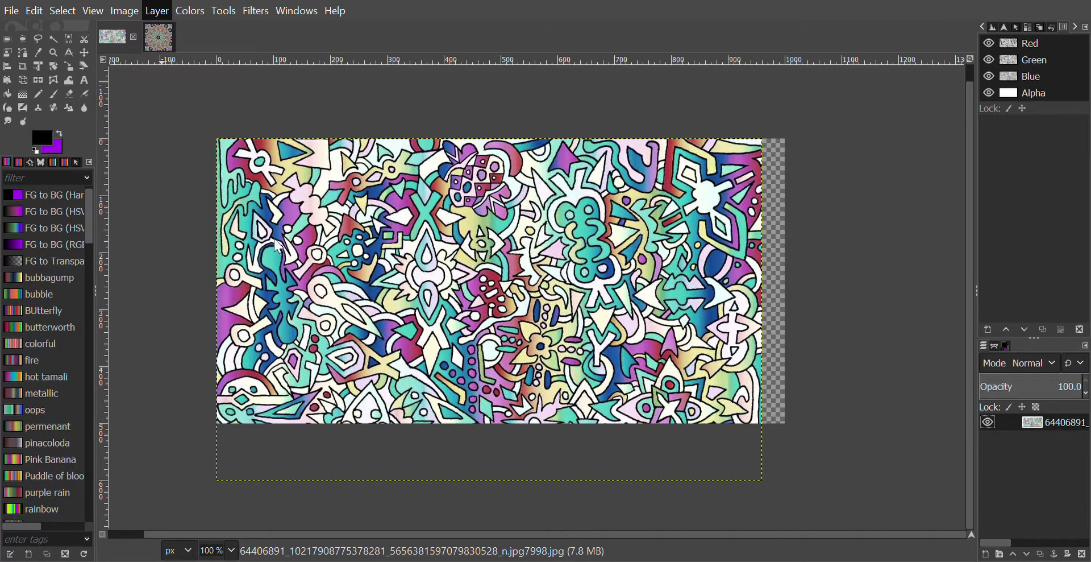
pyautogui.click(387, 326)
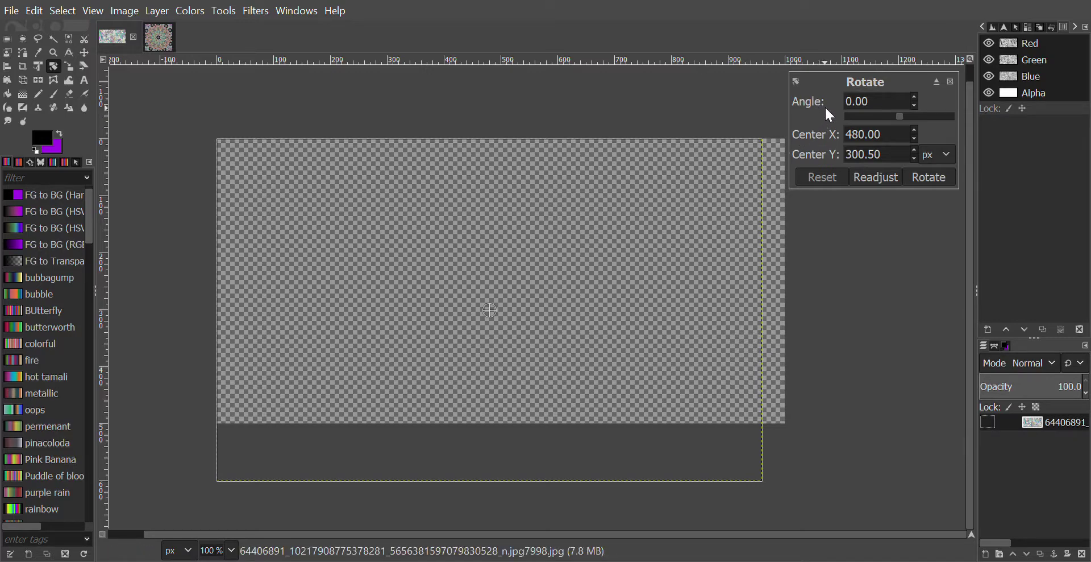
pyautogui.click(852, 104)
pyautogui.press('BackSpace')
pyautogui.write('75')
pyautogui.click(924, 178)
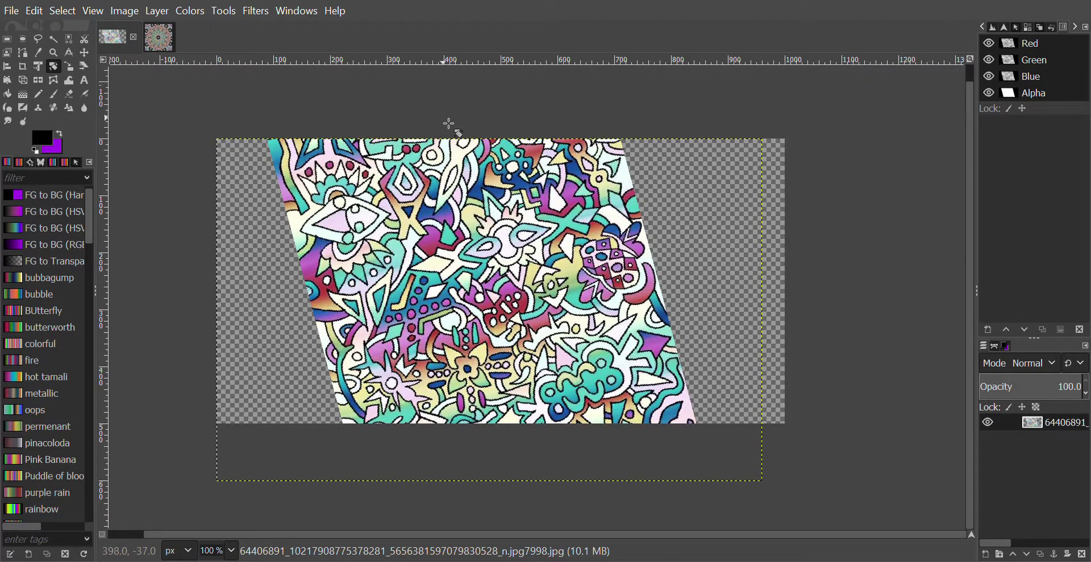
# Move the rotated layer until only a narrow triangular wedge, with its tip in the canvas's upper-left corner, stays on the canvas
pyautogui.click(84, 52)
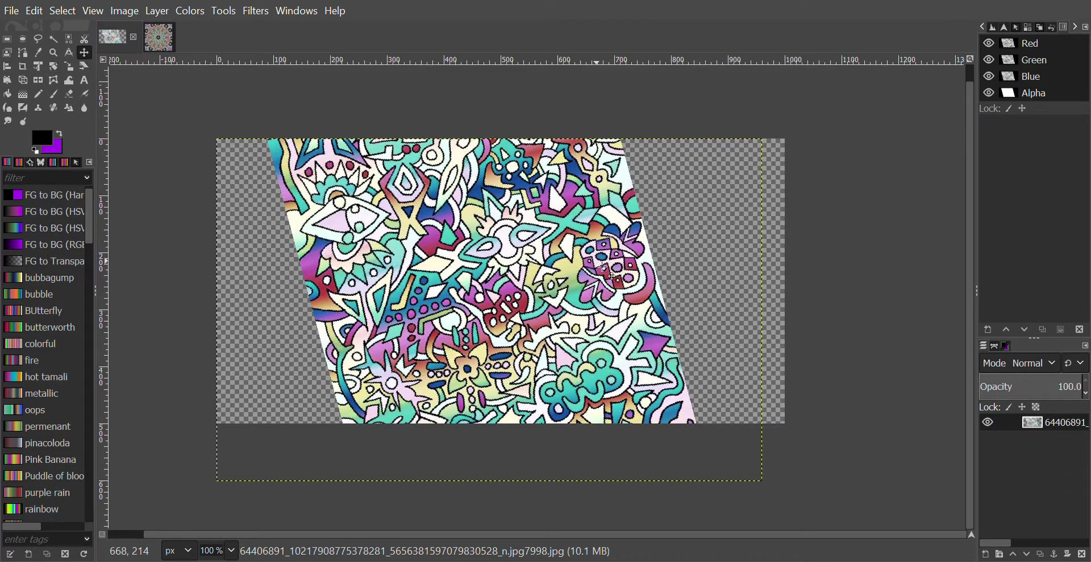
pyautogui.moveTo(608, 273); pyautogui.dragTo(216, 268)
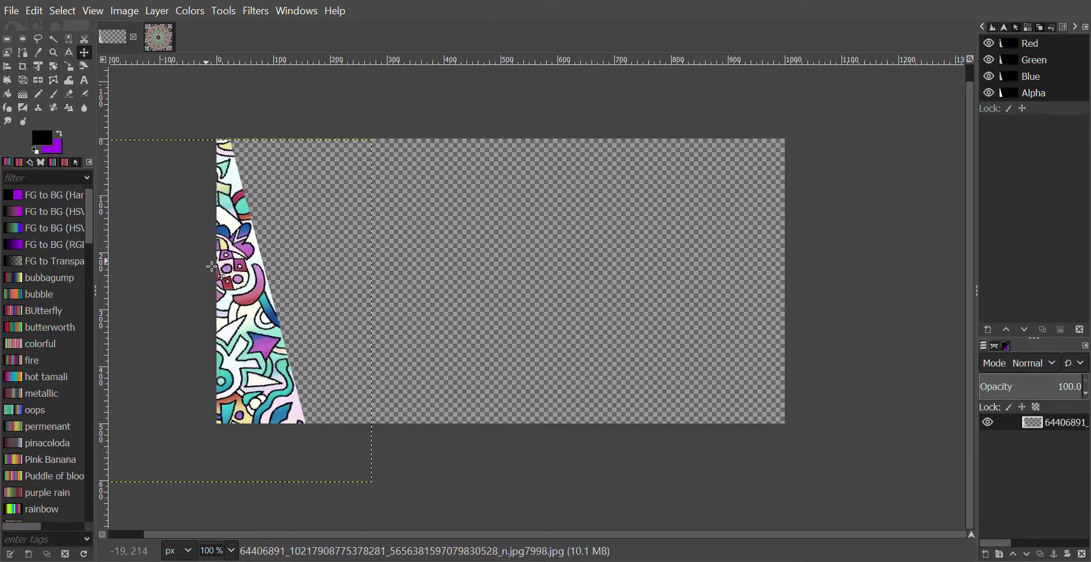
pyautogui.press('2')
pyautogui.press('+')
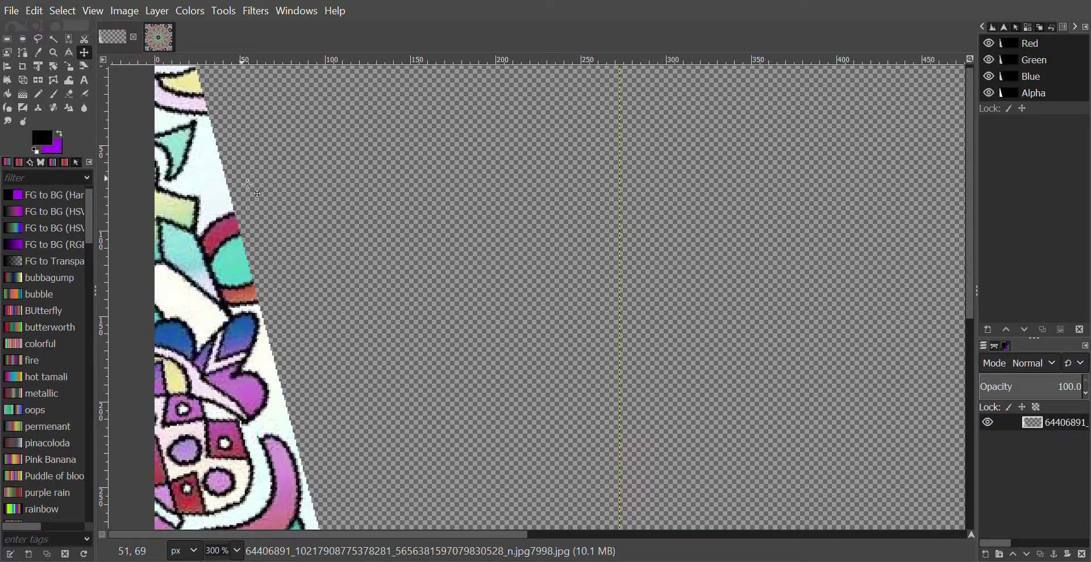
pyautogui.press('+')
pyautogui.press('+')
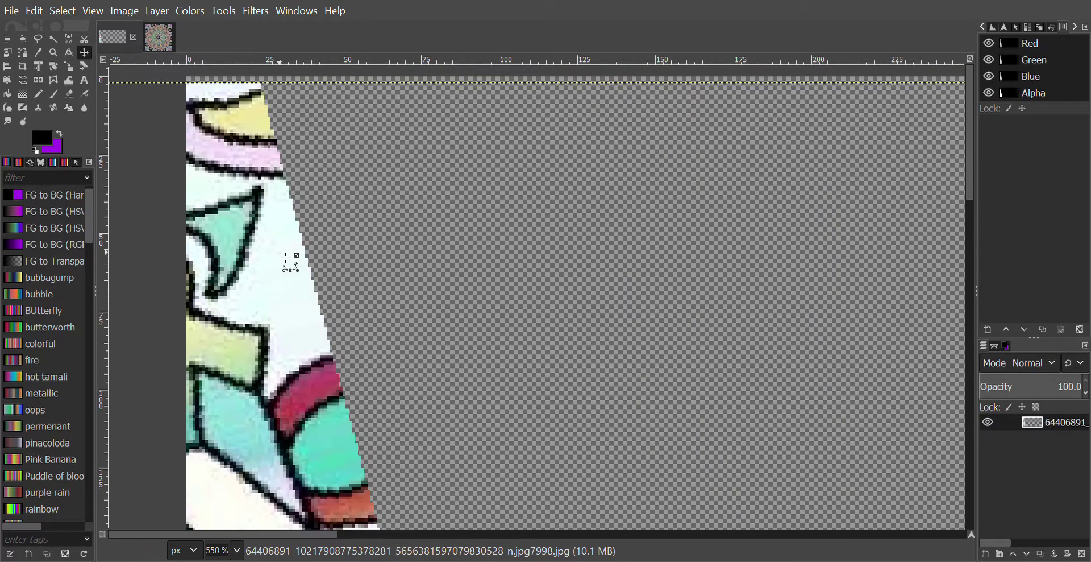
pyautogui.moveTo(285, 259); pyautogui.dragTo(211, 247)
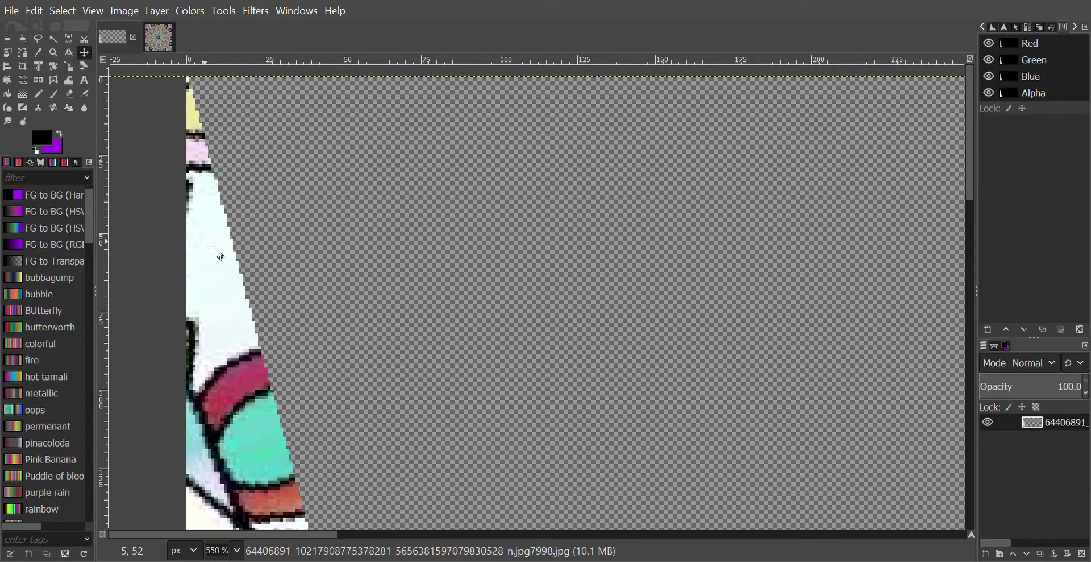
pyautogui.press('-')
pyautogui.press('-')
pyautogui.press('-')
pyautogui.press('-')
pyautogui.press('+')
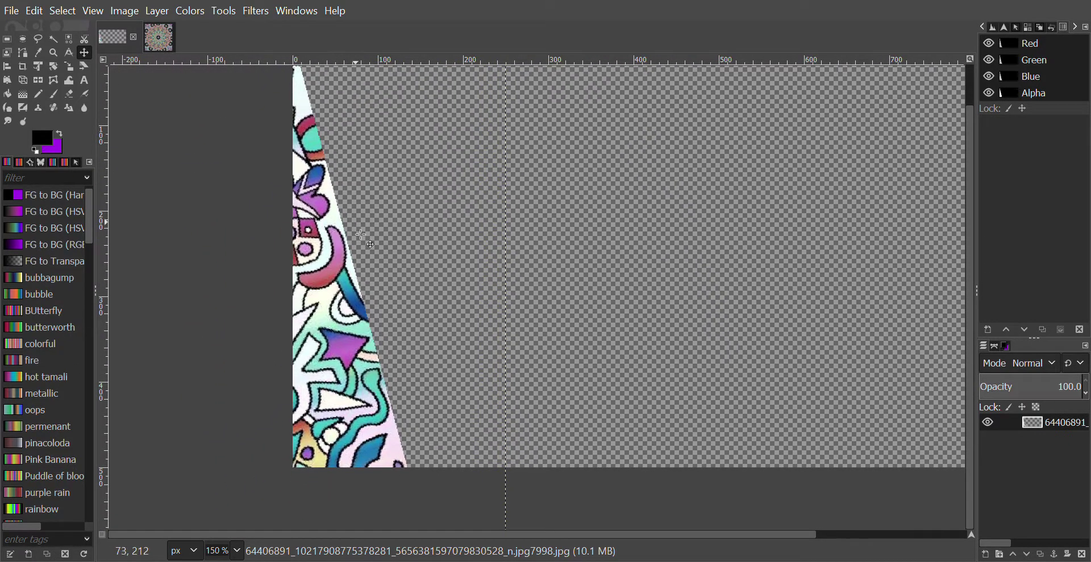
pyautogui.press('+')
pyautogui.press('-')
pyautogui.press('-')
pyautogui.press('-')
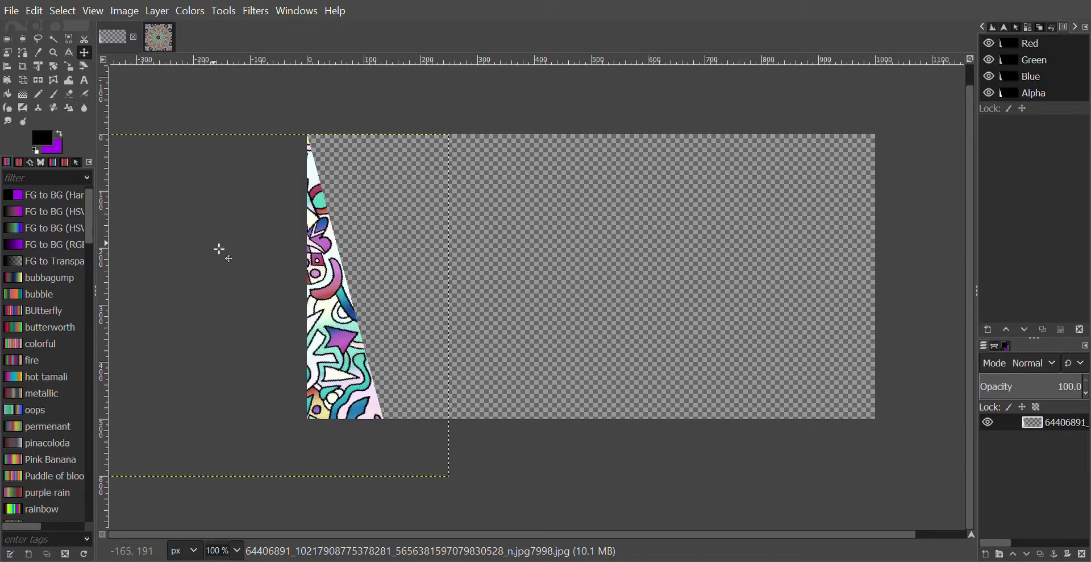
# Enclose the whole wedge in a rectangle selection about 137 × 502 pixels and paste a copy of it as a new image
pyautogui.click(9, 38)
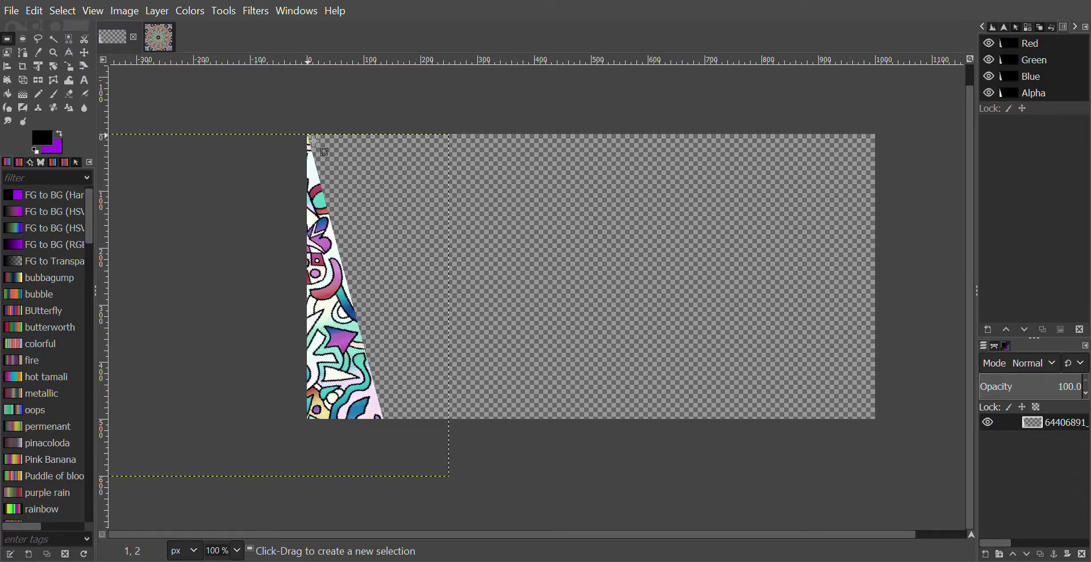
pyautogui.moveTo(314, 140); pyautogui.dragTo(353, 423)
pyautogui.scroll(3, 385, 420)
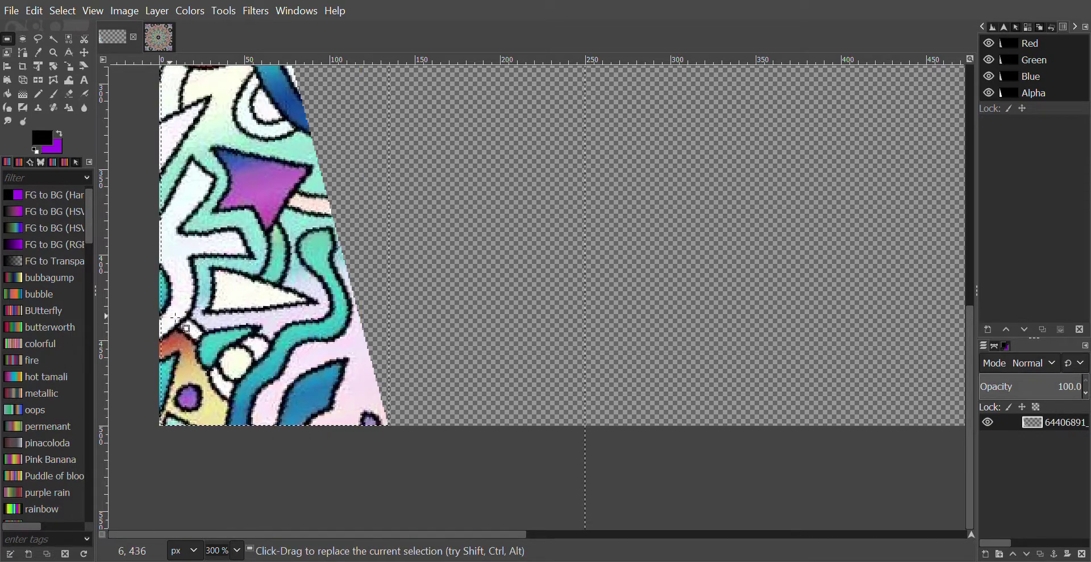
pyautogui.scroll(2, 179, 292)
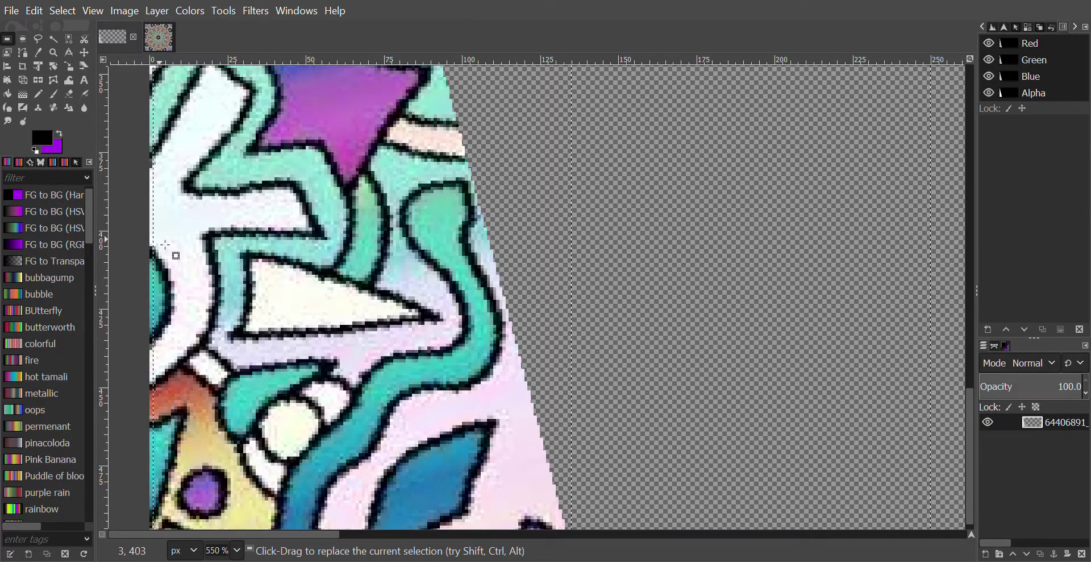
pyautogui.scroll(-1, 163, 228)
pyautogui.scroll(-4, 163, 228)
pyautogui.moveTo(184, 168); pyautogui.dragTo(269, 451)
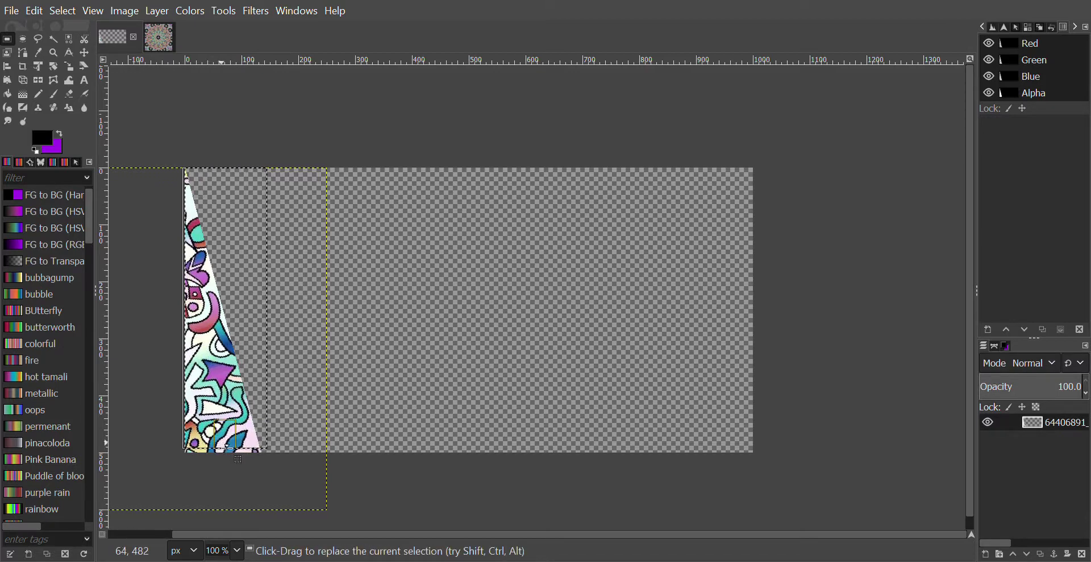
pyautogui.keyDown('ctrl'); pyautogui.scroll(2, 190, 440); pyautogui.keyUp('ctrl')
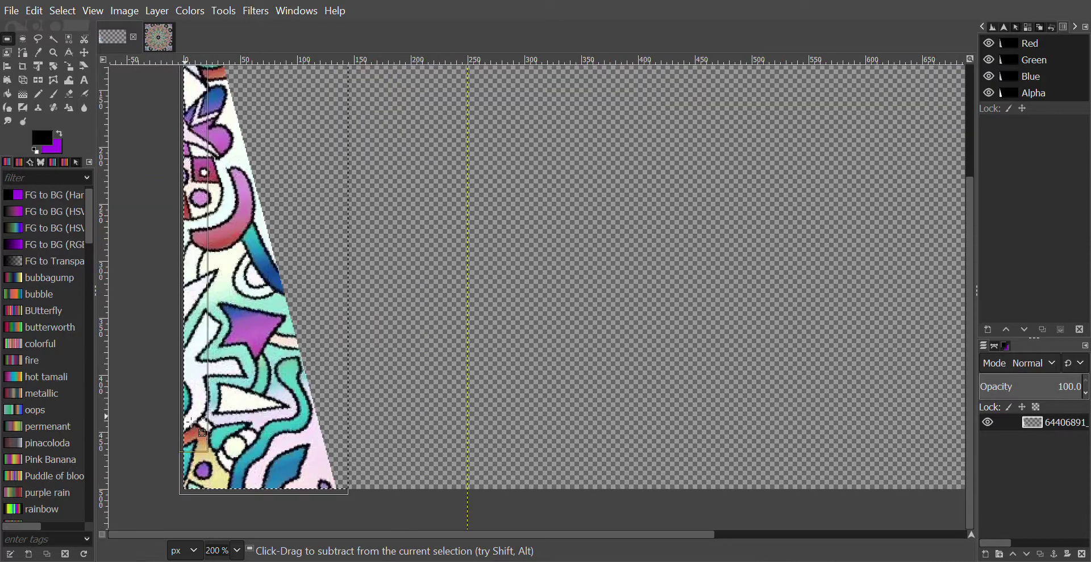
pyautogui.moveTo(197, 483); pyautogui.dragTo(254, 484)
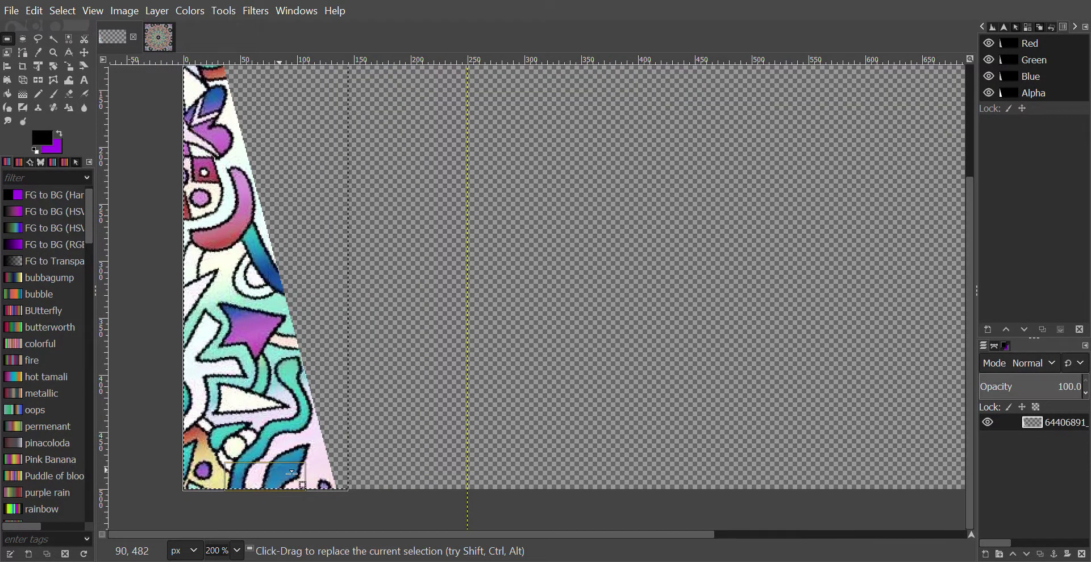
pyautogui.moveTo(345, 443); pyautogui.dragTo(335, 439)
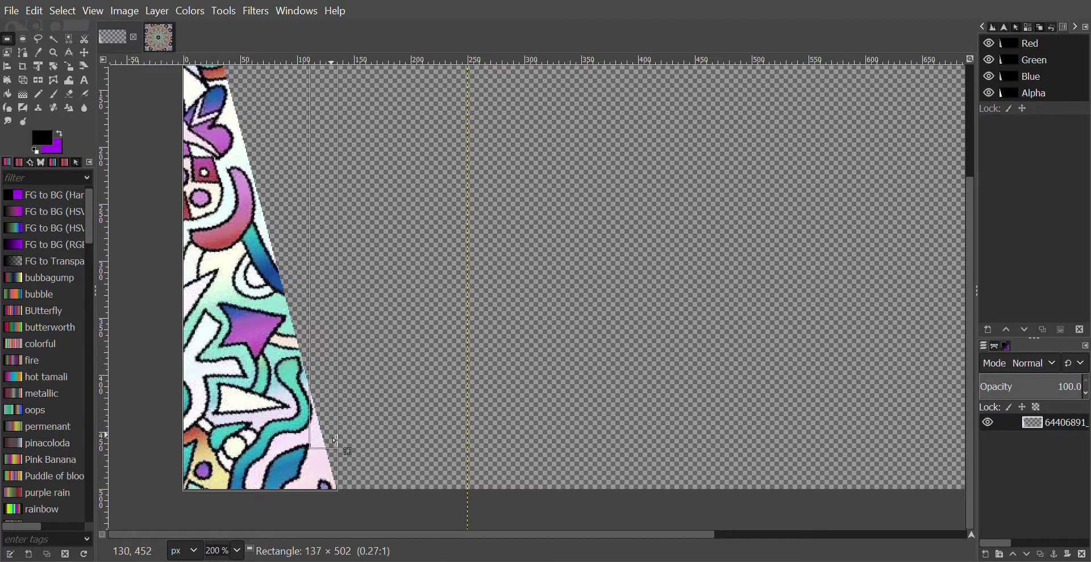
pyautogui.scroll(8, 292, 361)
pyautogui.hscroll(-2, 305, 389)
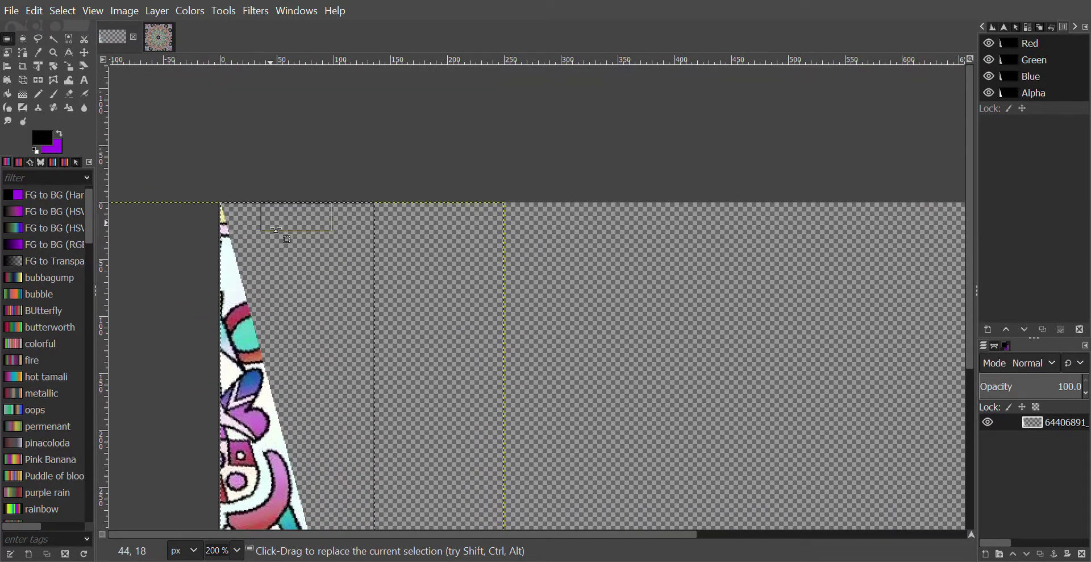
pyautogui.keyDown('ctrl'); pyautogui.scroll(-3, 276, 229); pyautogui.keyUp('ctrl')
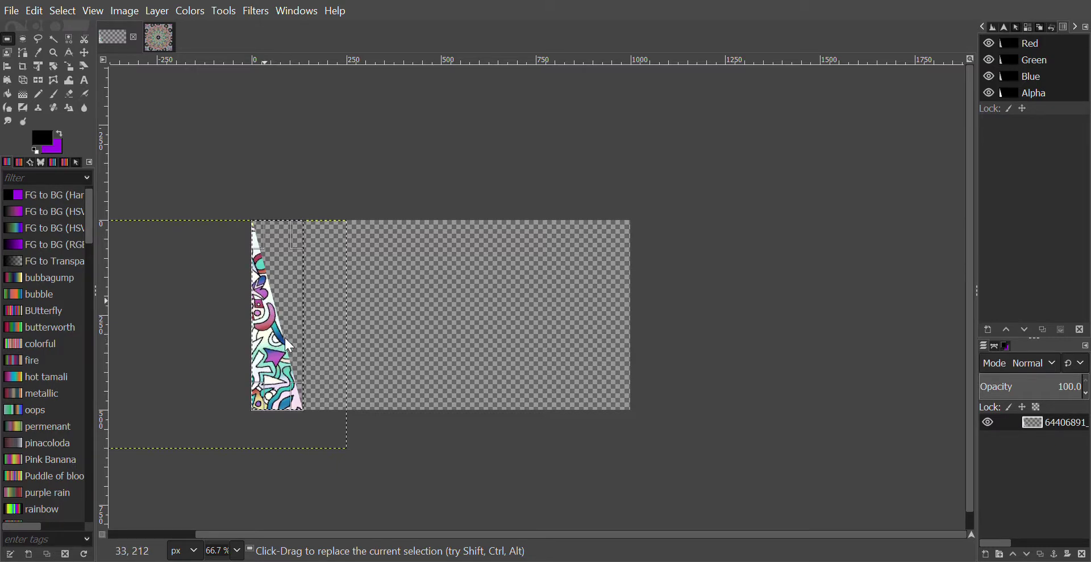
pyautogui.hotkey('ctrl', 'c')
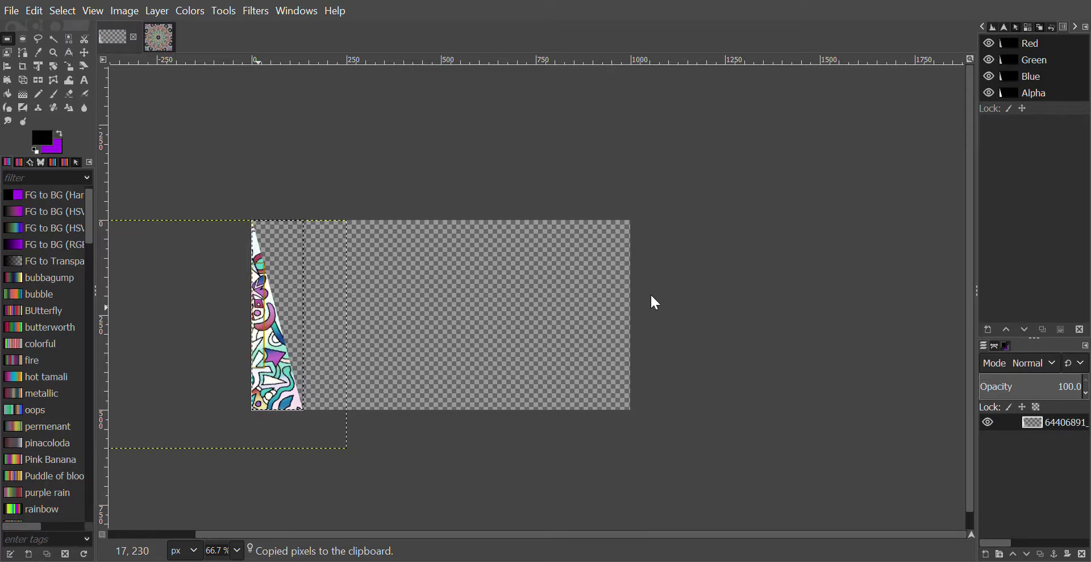
pyautogui.hotkey('ctrl', 'shift', 'v')
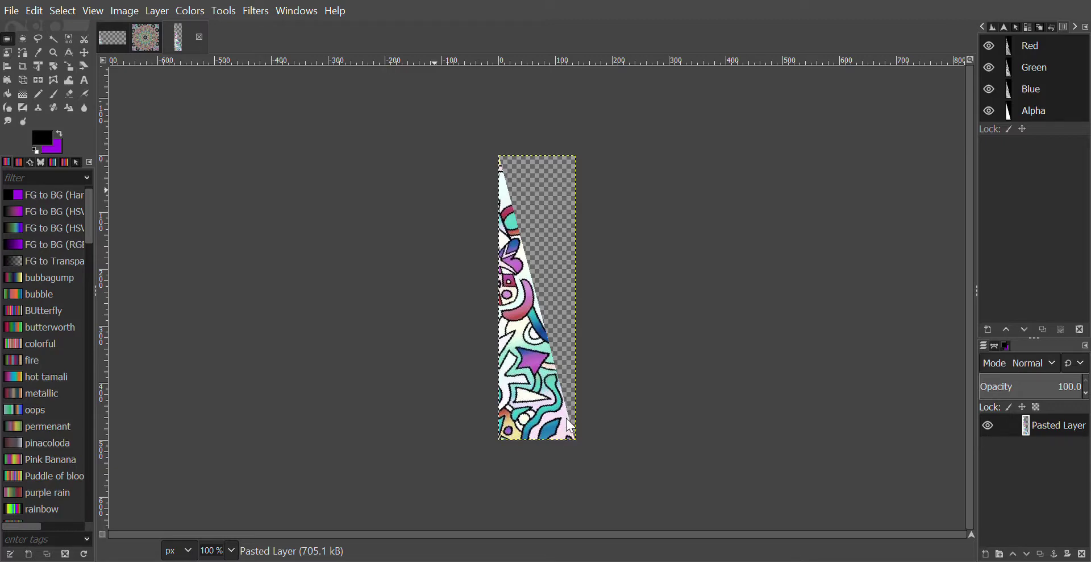
# Enlarge the new image's canvas to 2000 × 2000 pixels and move the wedge near the canvas's lower centre
pyautogui.hotkey('ctrl', 'z')
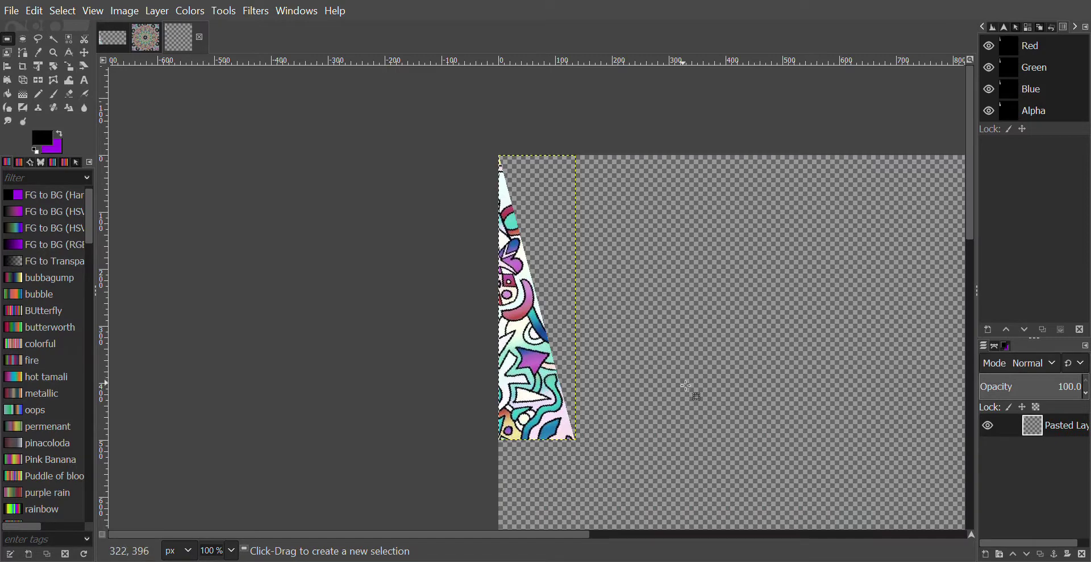
pyautogui.hscroll(4, 682, 366)
pyautogui.scroll(-2, 682, 367)
pyautogui.keyDown('ctrl'); pyautogui.scroll(-3, 421, 245); pyautogui.keyUp('ctrl')
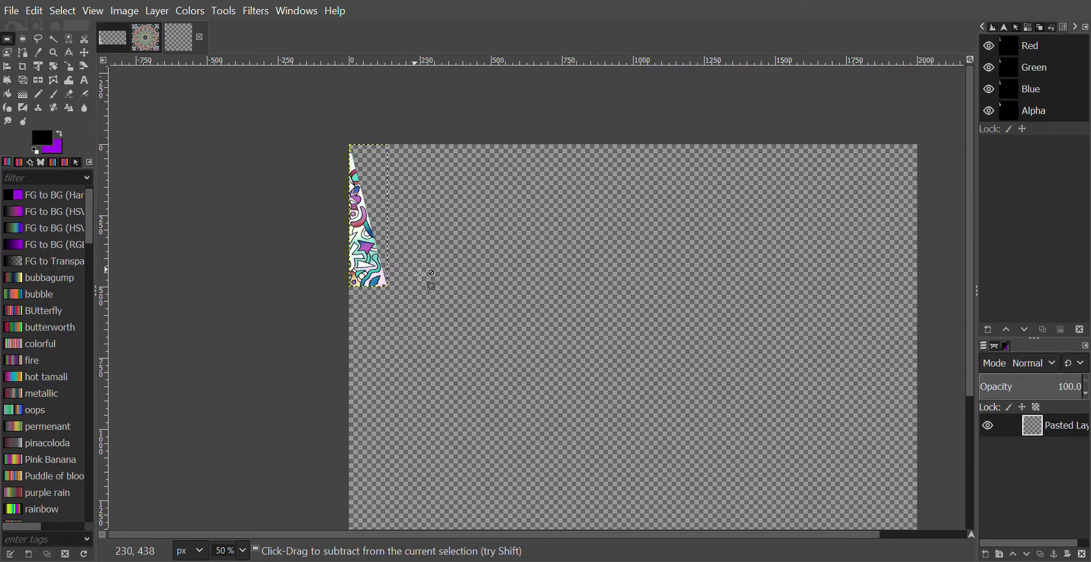
pyautogui.hscroll(4, 435, 287)
pyautogui.scroll(-2, 435, 288)
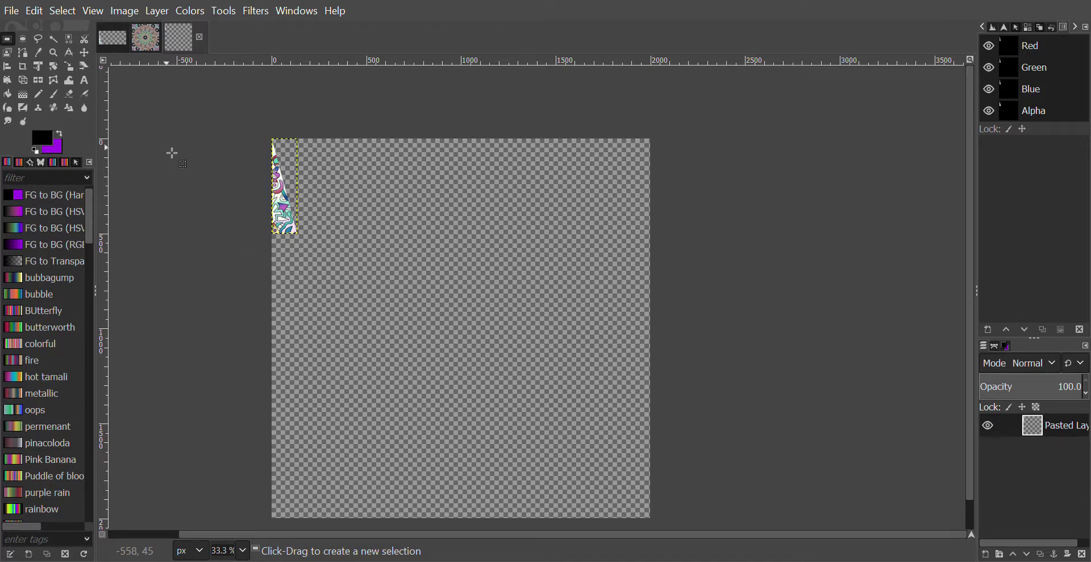
pyautogui.click(84, 53)
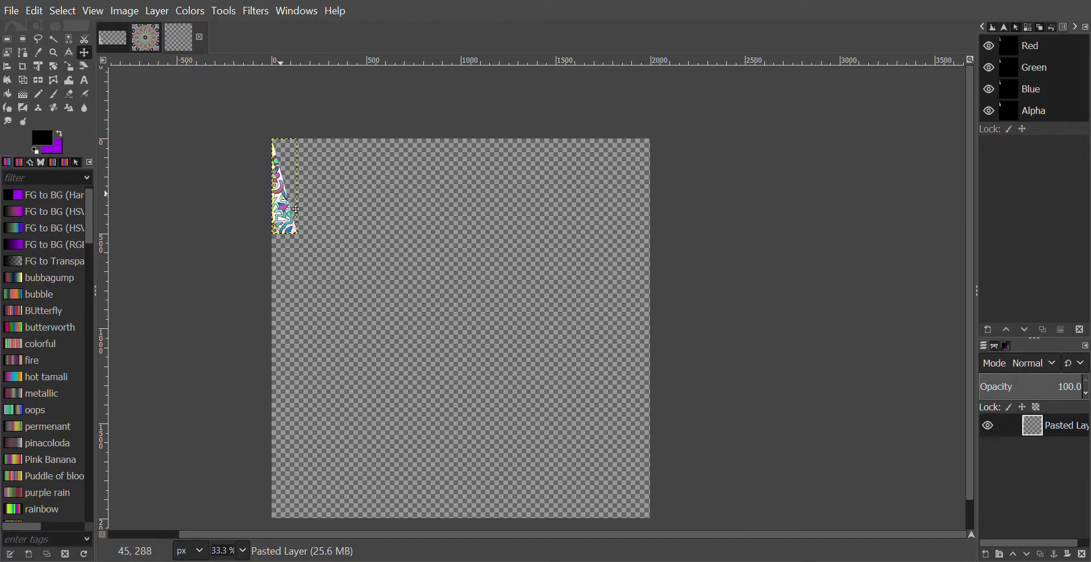
pyautogui.moveTo(296, 209); pyautogui.dragTo(492, 478)
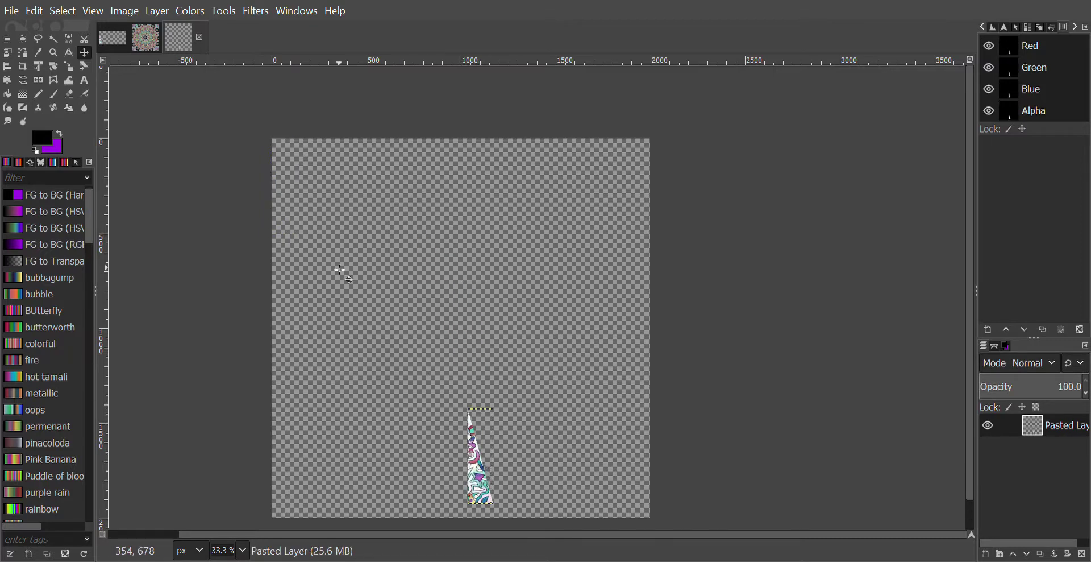
# Duplicate the wedge layer and flip the copy horizontally
pyautogui.click(154, 10)
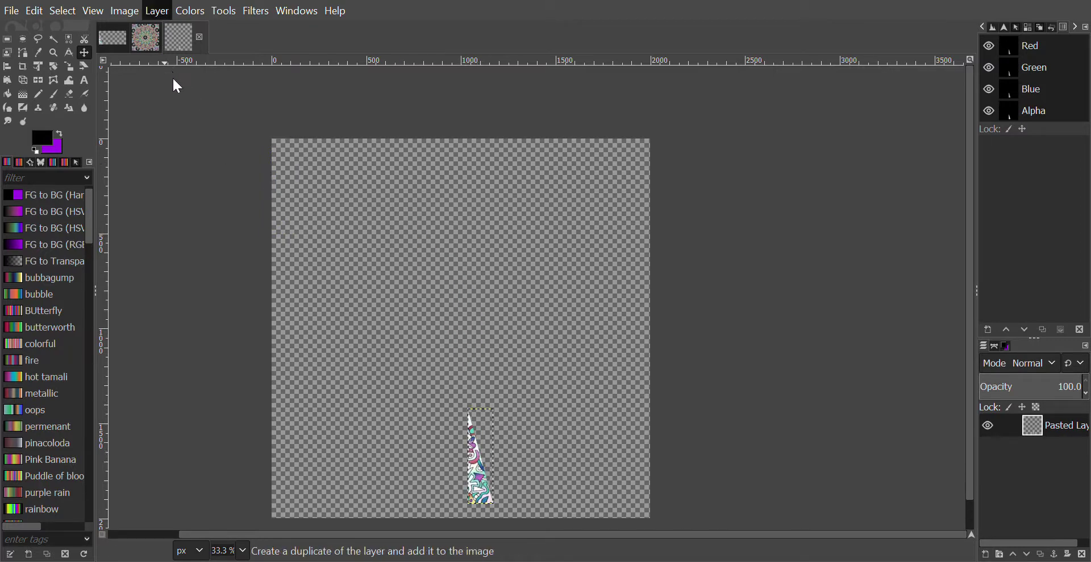
pyautogui.click(173, 81)
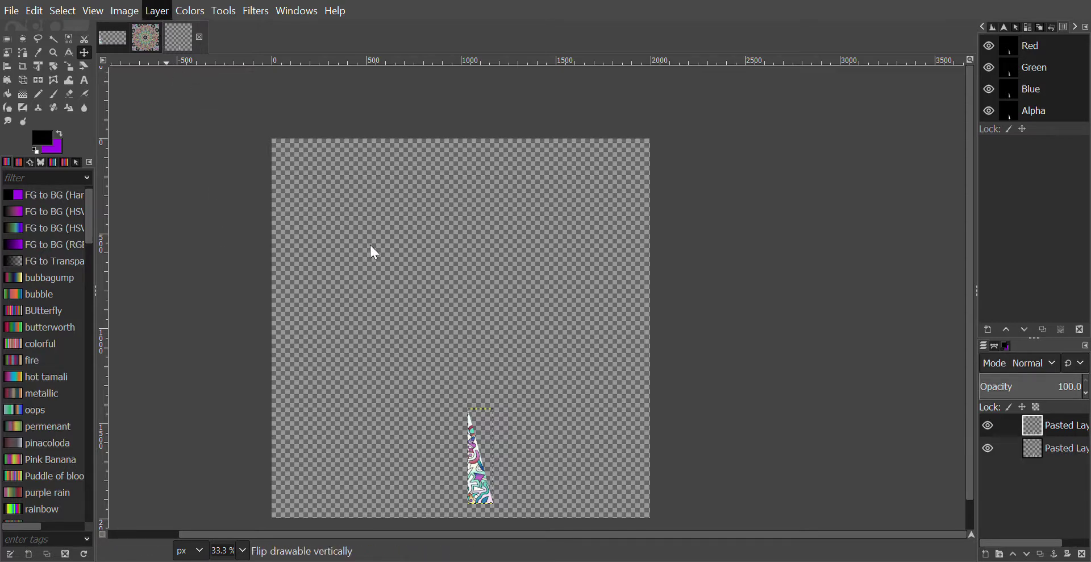
pyautogui.hotkey('shift', 'h')
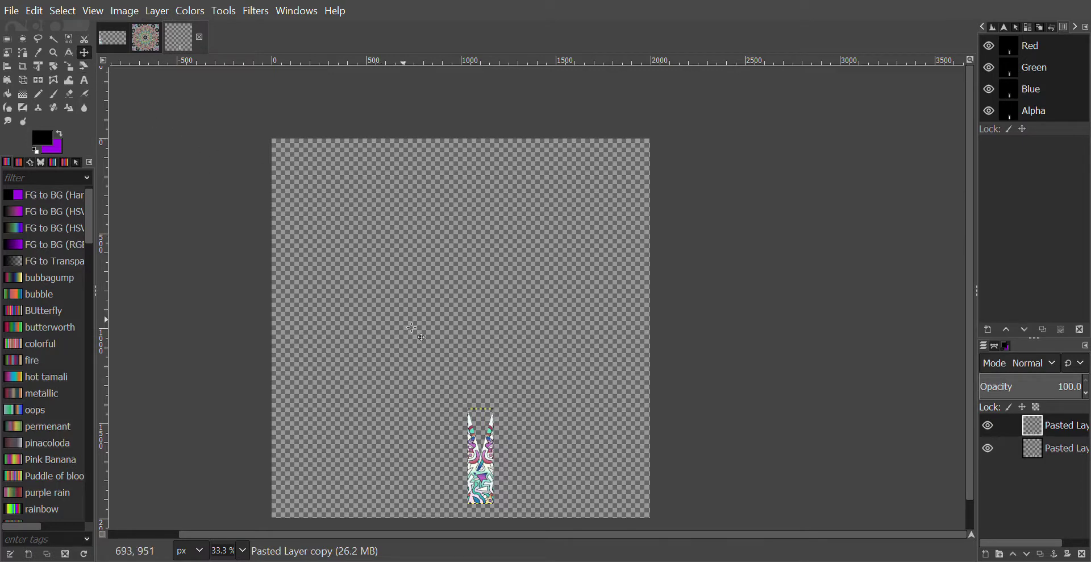
# Align the flipped copy flush against the original wedge's straight vertical edge and merge both layers into one symmetrical triangle
pyautogui.moveTo(502, 471); pyautogui.dragTo(470, 473)
pyautogui.scroll(2, 469, 491)
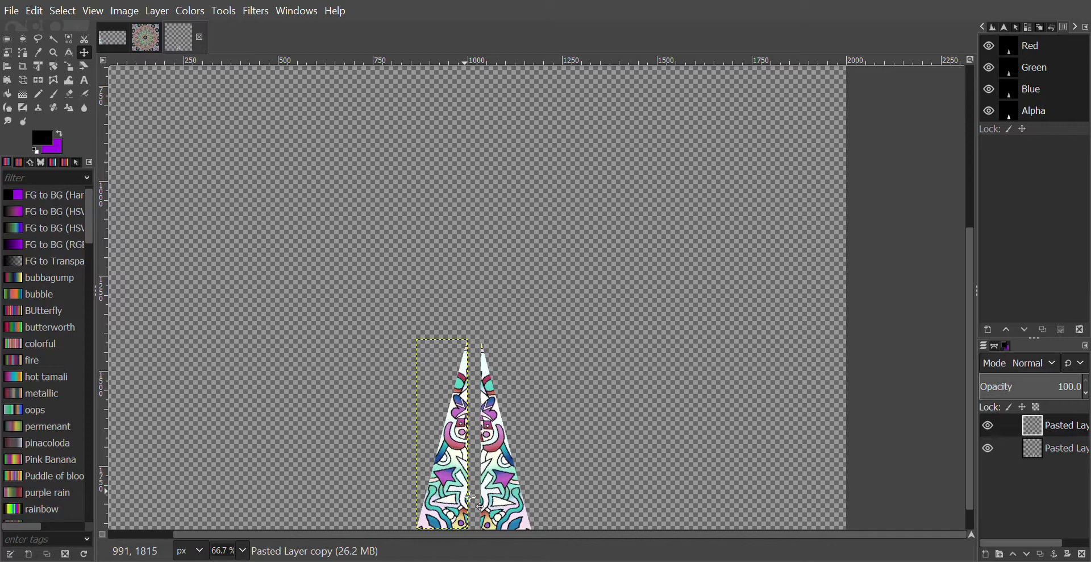
pyautogui.scroll(2, 472, 500)
pyautogui.moveTo(462, 462); pyautogui.dragTo(491, 367)
pyautogui.scroll(3, 500, 442)
pyautogui.scroll(-5, 500, 313)
pyautogui.scroll(-3, 505, 318)
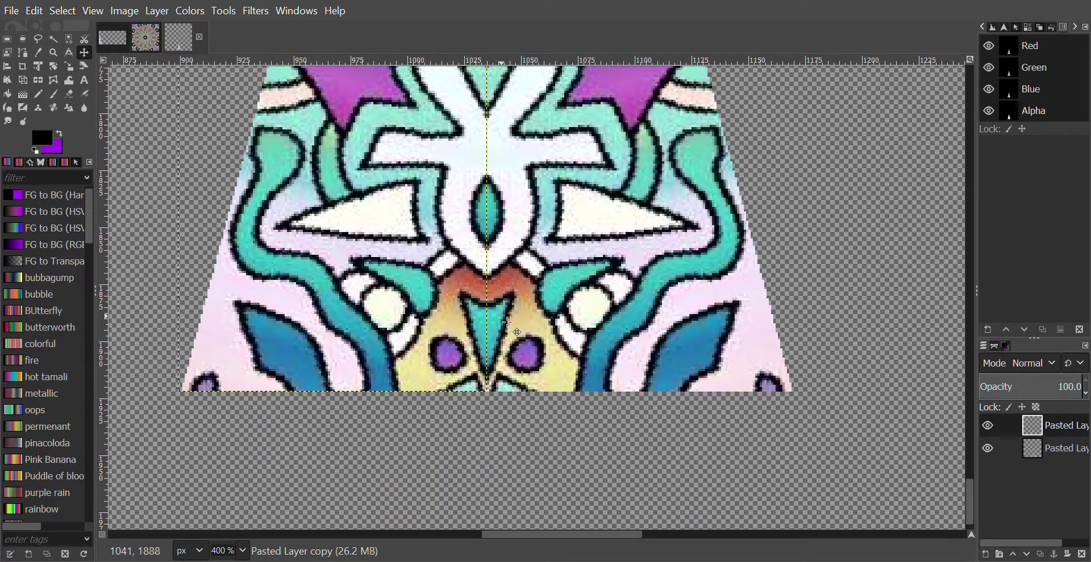
pyautogui.keyDown('ctrl'); pyautogui.scroll(3, 503, 361); pyautogui.keyUp('ctrl')
pyautogui.keyDown('ctrl'); pyautogui.scroll(-7, 499, 354); pyautogui.keyUp('ctrl')
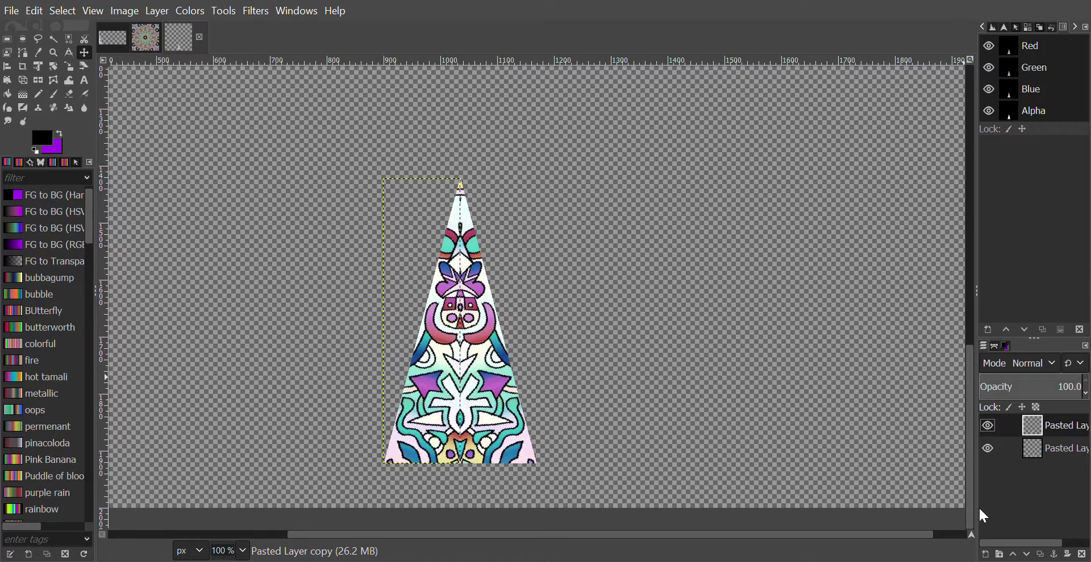
pyautogui.hotkey('ctrl', 'm')
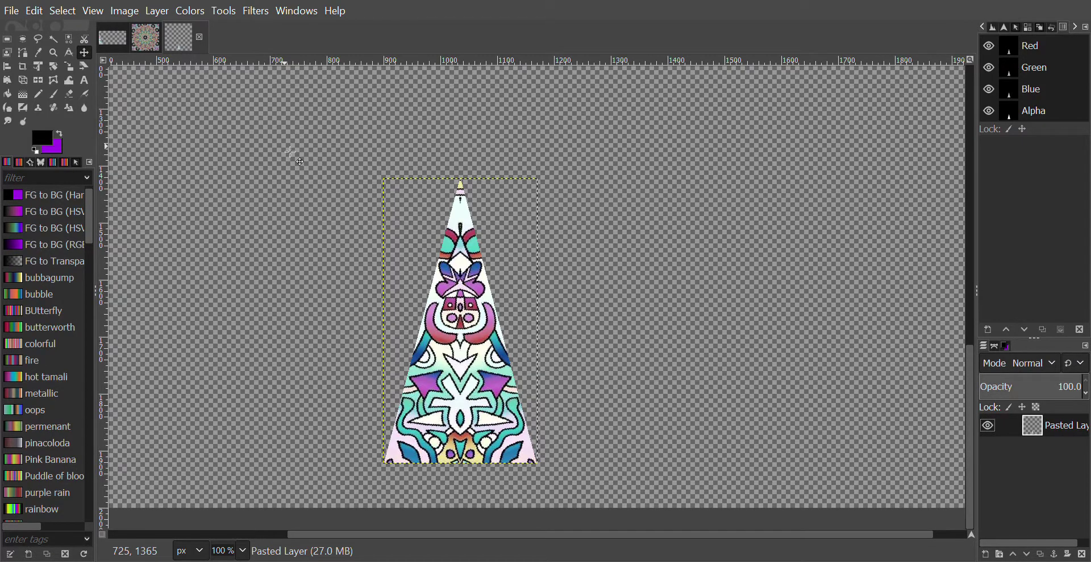
pyautogui.scroll(-2, 291, 153)
pyautogui.scroll(-1, 290, 152)
pyautogui.moveTo(296, 150); pyautogui.dragTo(350, 277)
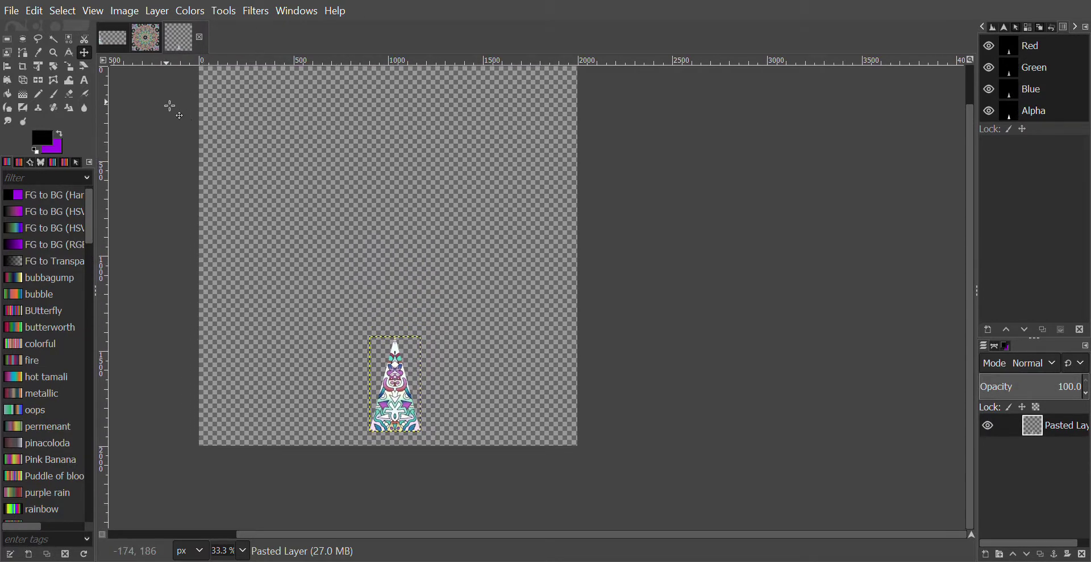
# Duplicate the merged triangle layer and move the copy directly above the original triangle
pyautogui.click(147, 12)
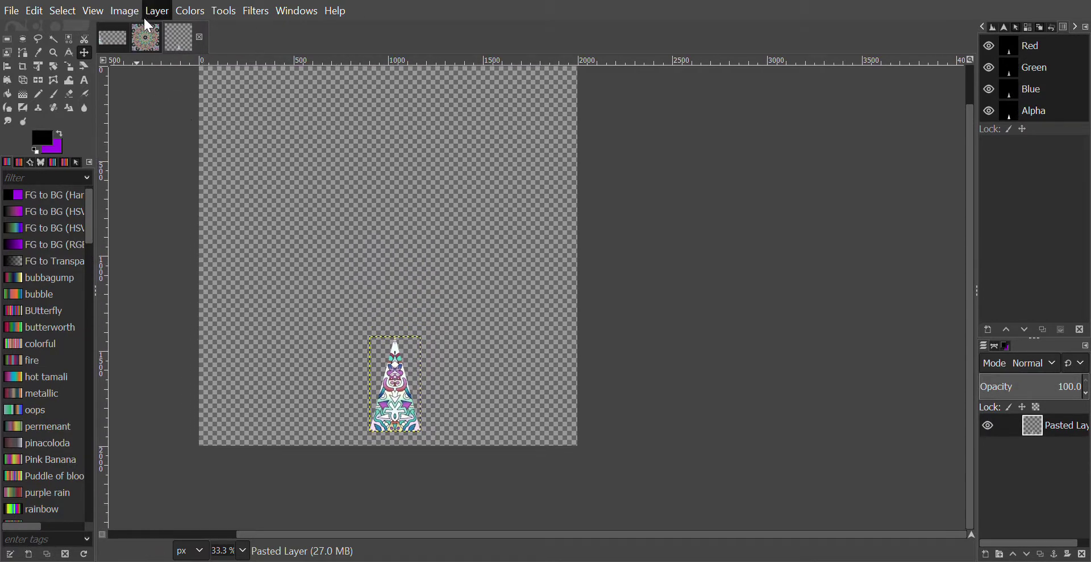
pyautogui.click(176, 85)
pyautogui.click(82, 55)
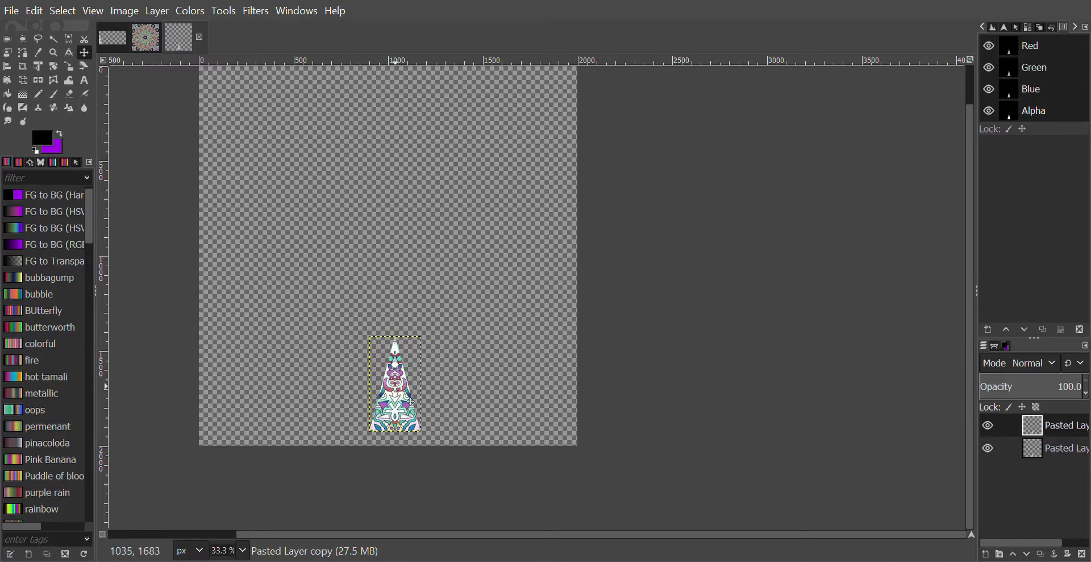
pyautogui.moveTo(410, 402); pyautogui.dragTo(405, 301)
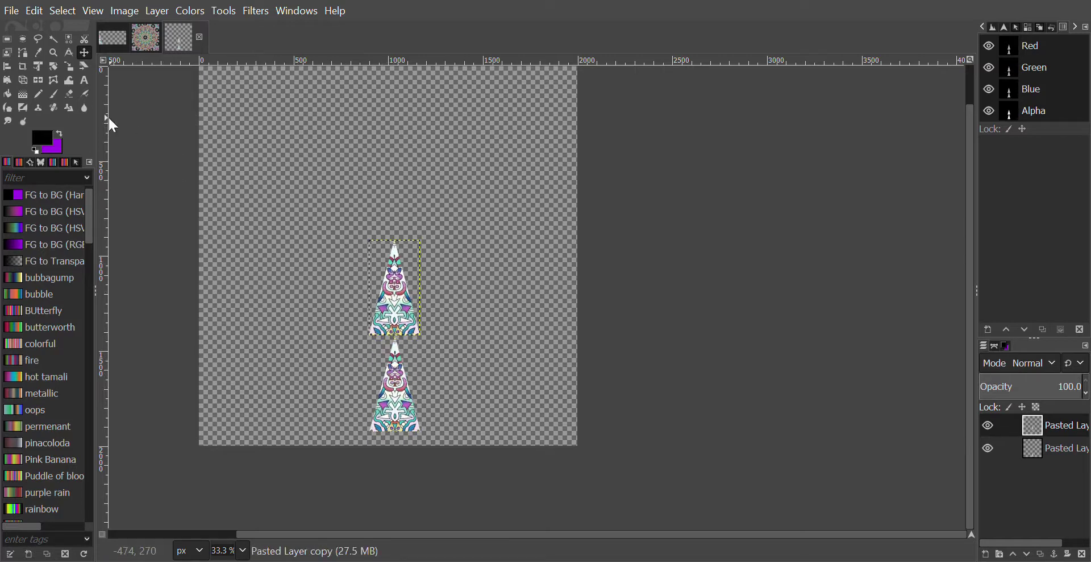
# Enclose the entire canvas in a rectangle selection, fit the copied triangle's layer boundary to it, and clear the selection
pyautogui.click(8, 39)
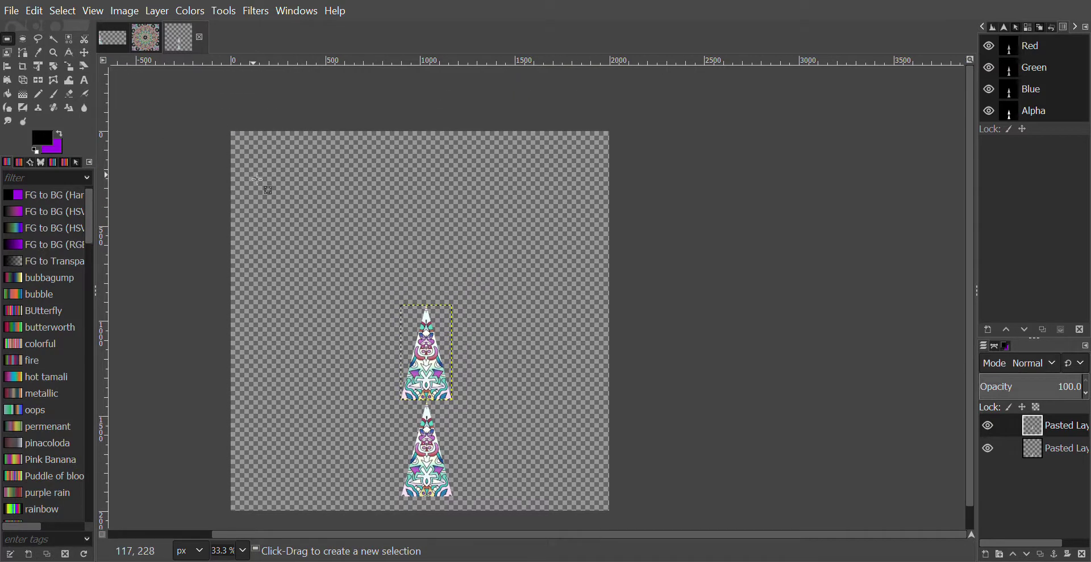
pyautogui.moveTo(197, 123); pyautogui.dragTo(685, 528)
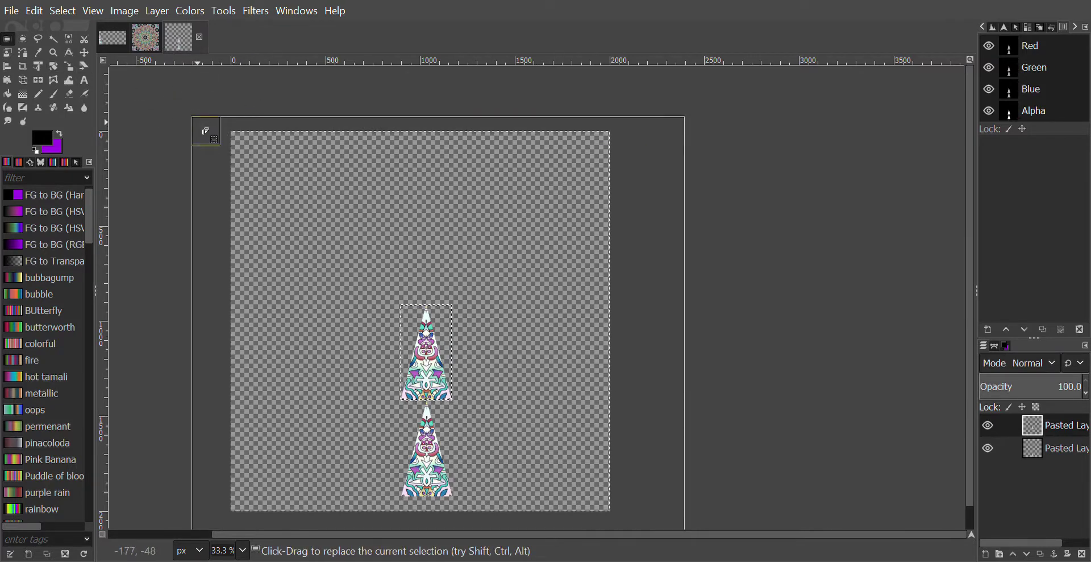
pyautogui.click(153, 10)
pyautogui.click(203, 312)
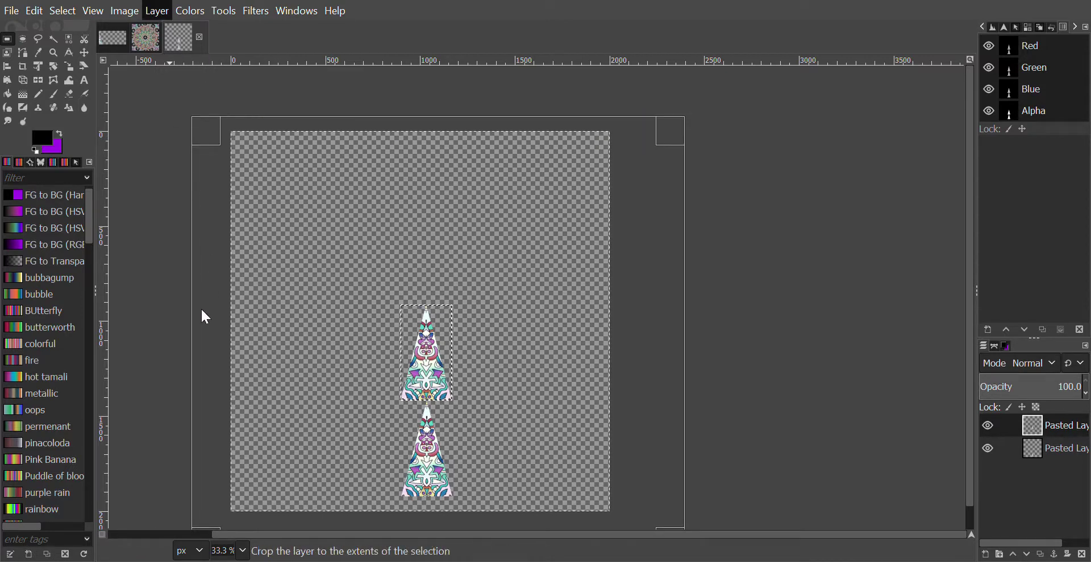
pyautogui.click(57, 11)
pyautogui.click(70, 45)
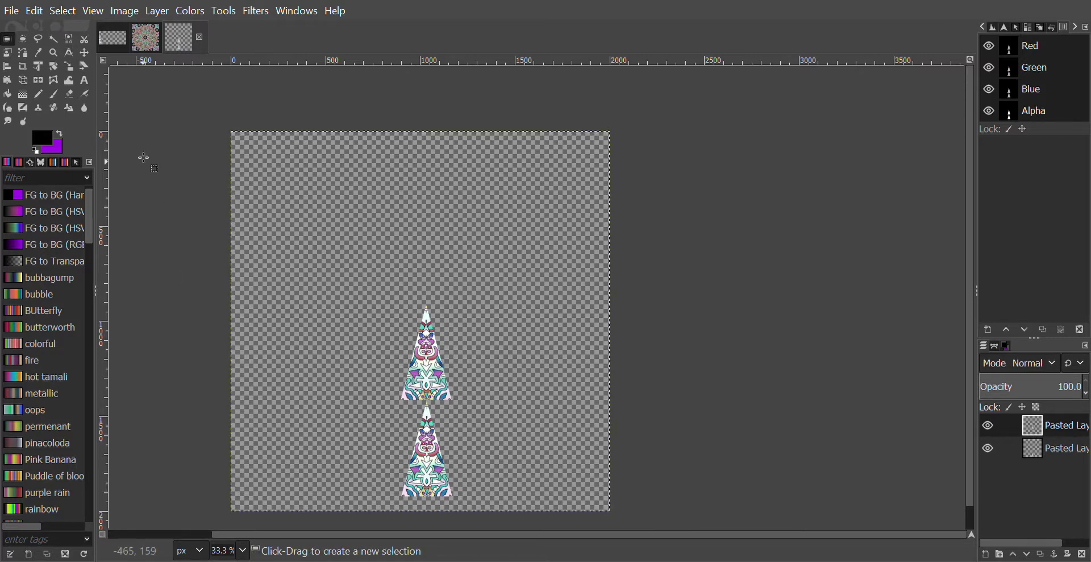
# Rotate the copied triangle layer by 30 degrees about the canvas centre at 1000, 1000 px
pyautogui.click(56, 66)
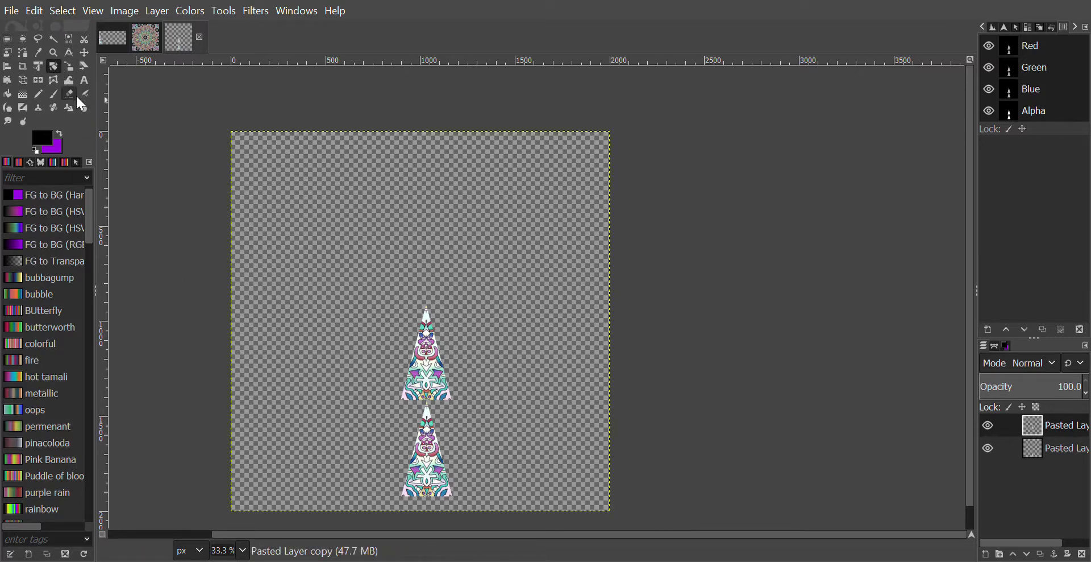
pyautogui.click(431, 377)
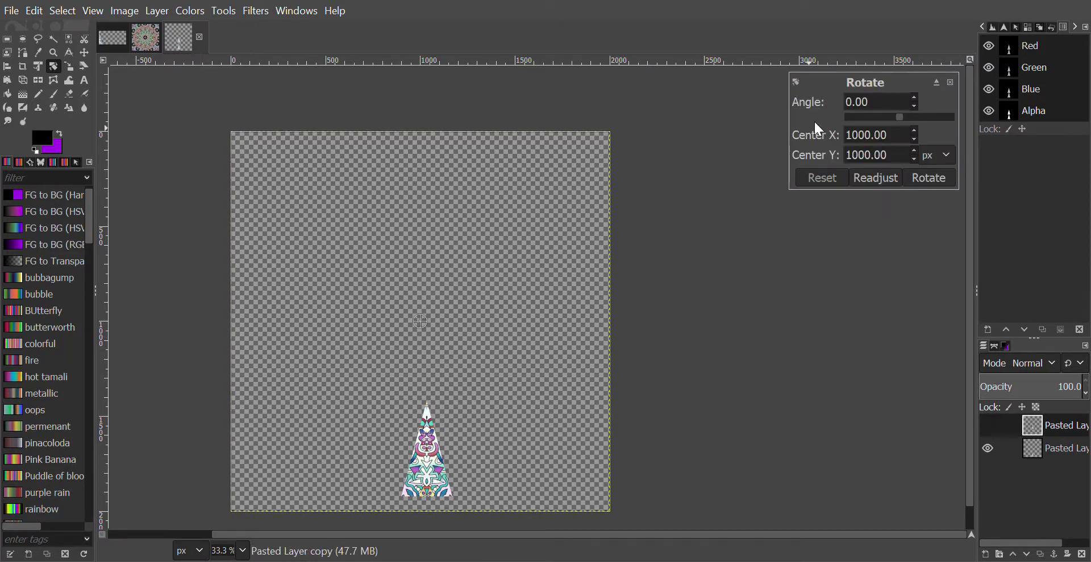
pyautogui.press('BackSpace')
pyautogui.write('30')
pyautogui.click(927, 175)
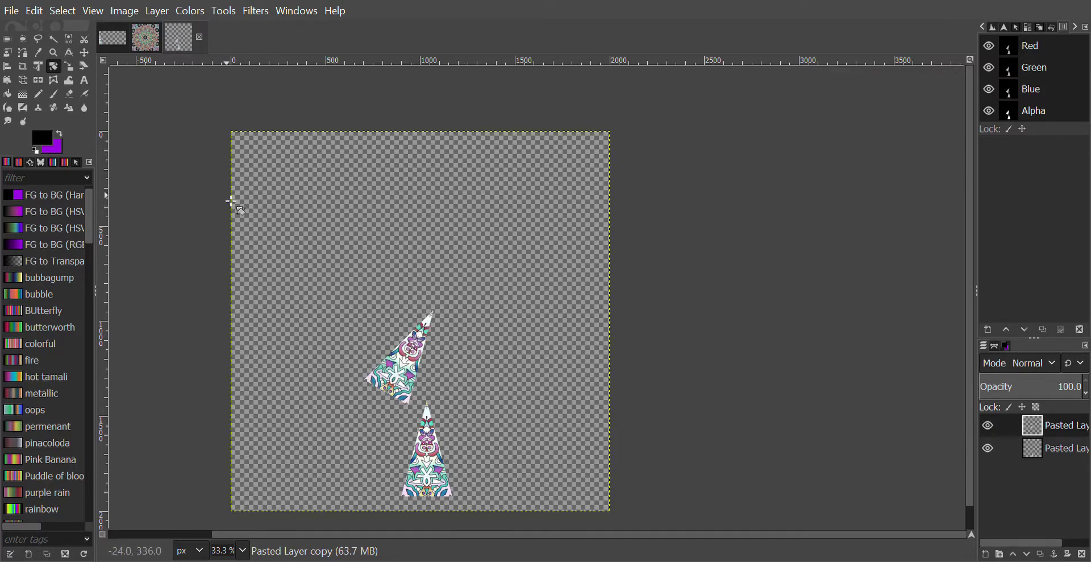
# Align the rotated triangle flush against the original triangle's left slanted edge so that their tips meet
pyautogui.click(83, 52)
pyautogui.moveTo(414, 378); pyautogui.dragTo(405, 463)
pyautogui.scroll(2, 440, 468)
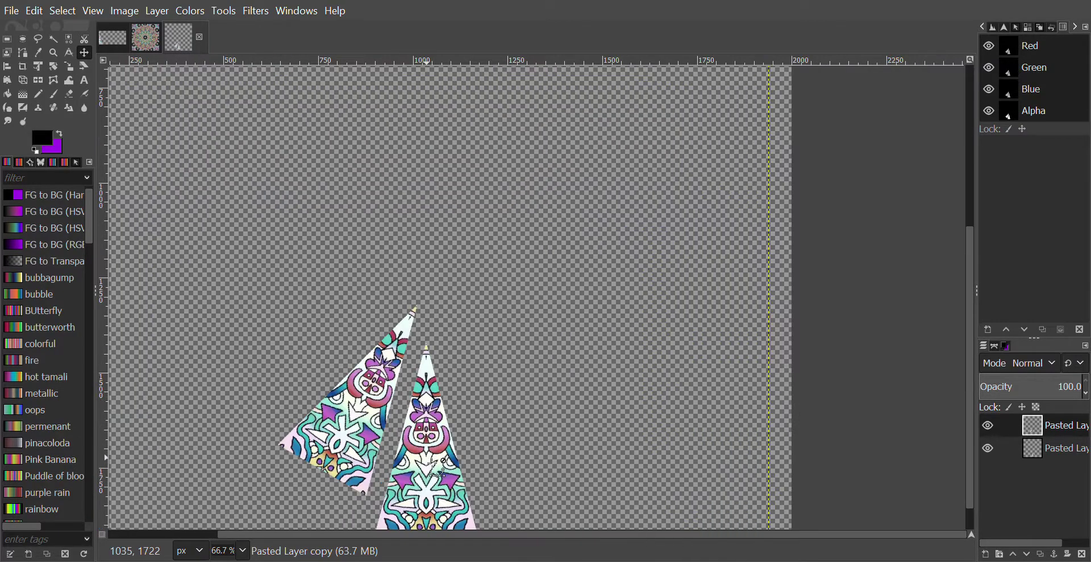
pyautogui.scroll(2, 437, 466)
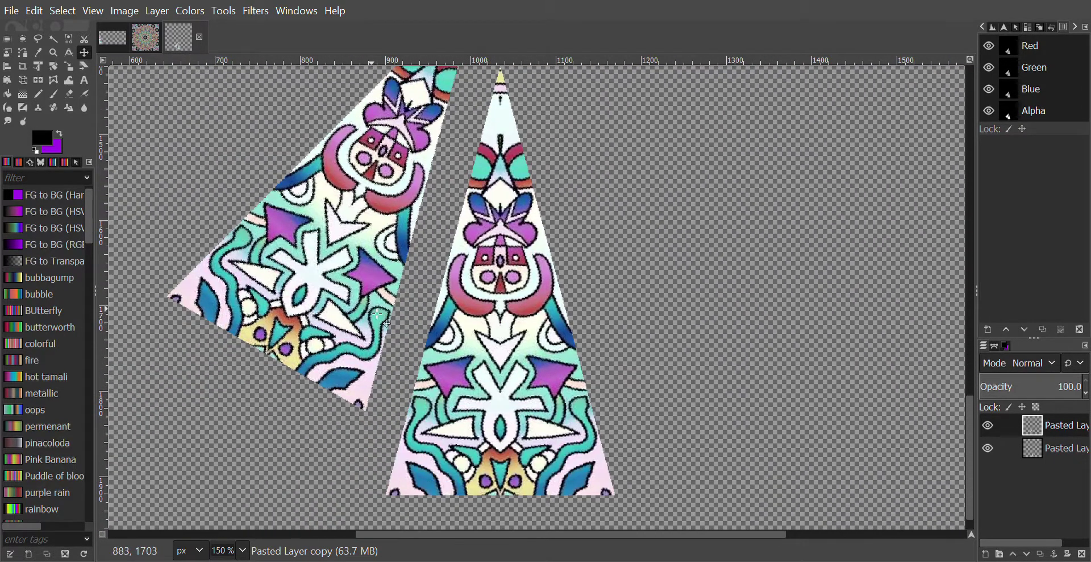
pyautogui.moveTo(381, 313); pyautogui.dragTo(402, 401)
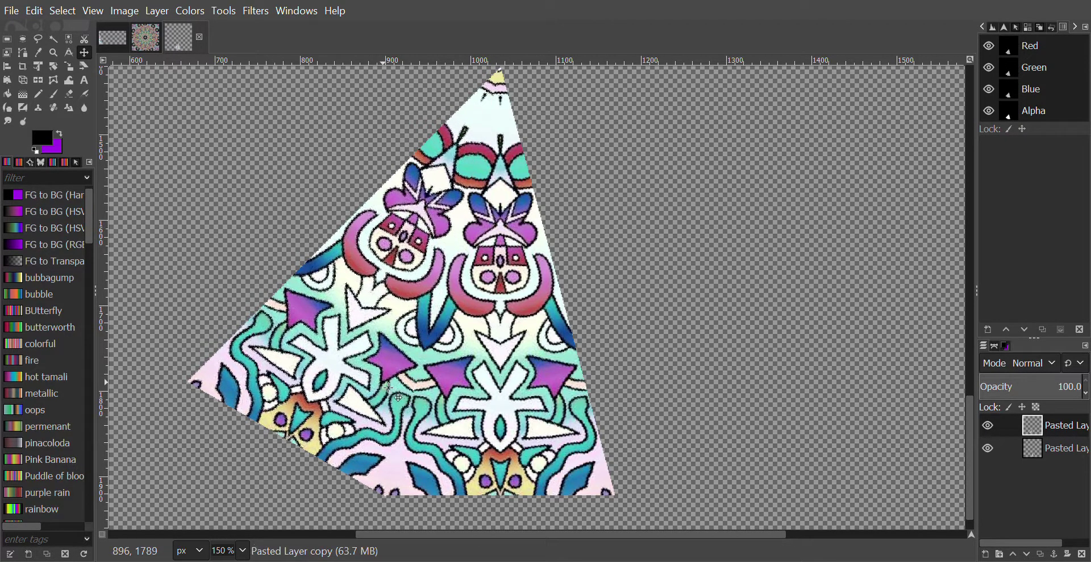
pyautogui.scroll(2, 398, 398)
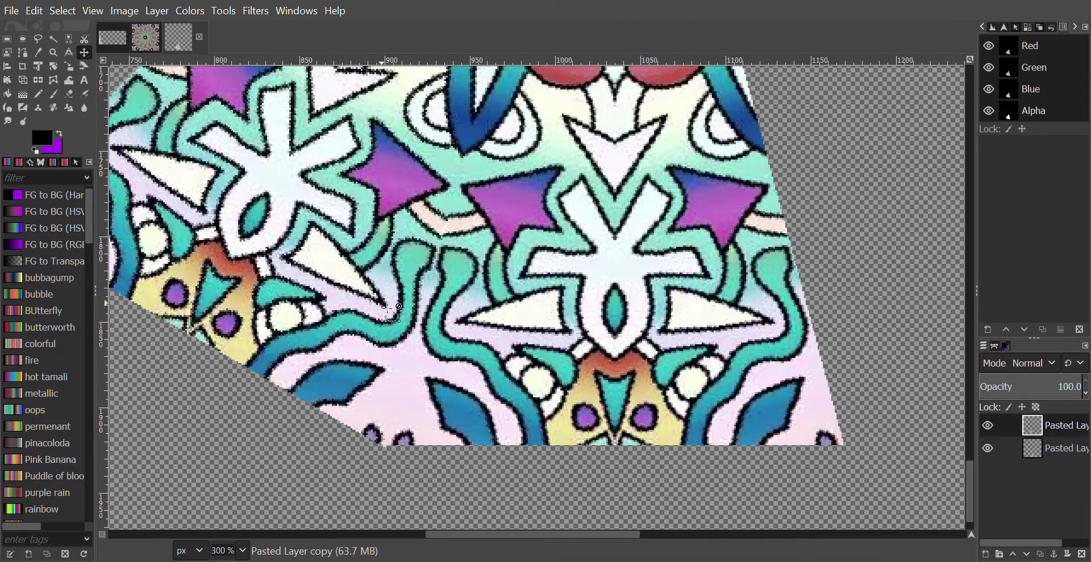
pyautogui.moveTo(382, 303); pyautogui.dragTo(382, 301)
pyautogui.scroll(-5, 381, 290)
pyautogui.scroll(3, 389, 296)
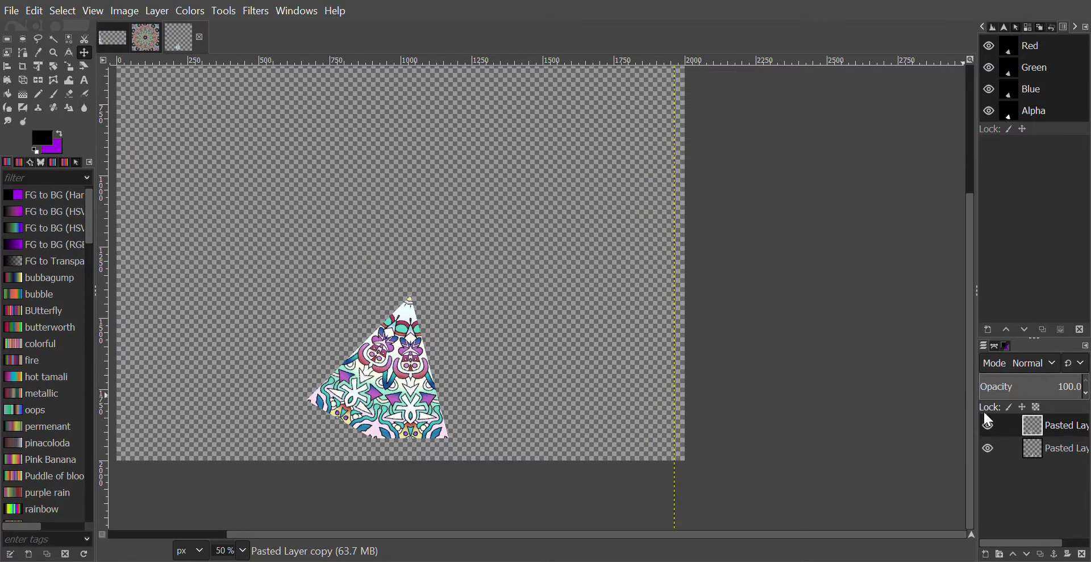
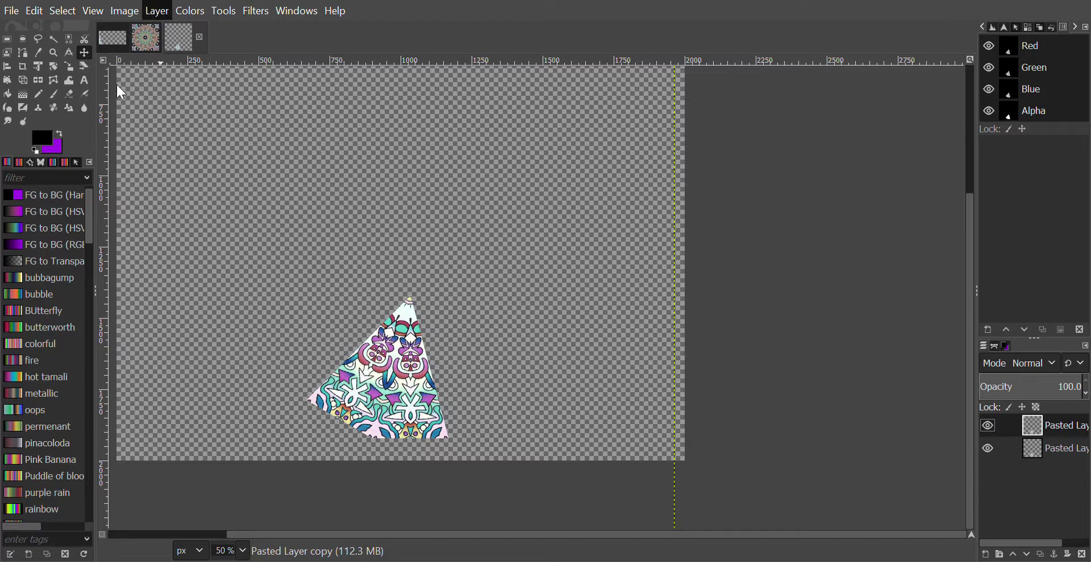
# Rotate the duplicated two-triangle section by 60 degrees about its layer centre at 964, 1480 px
pyautogui.click(53, 66)
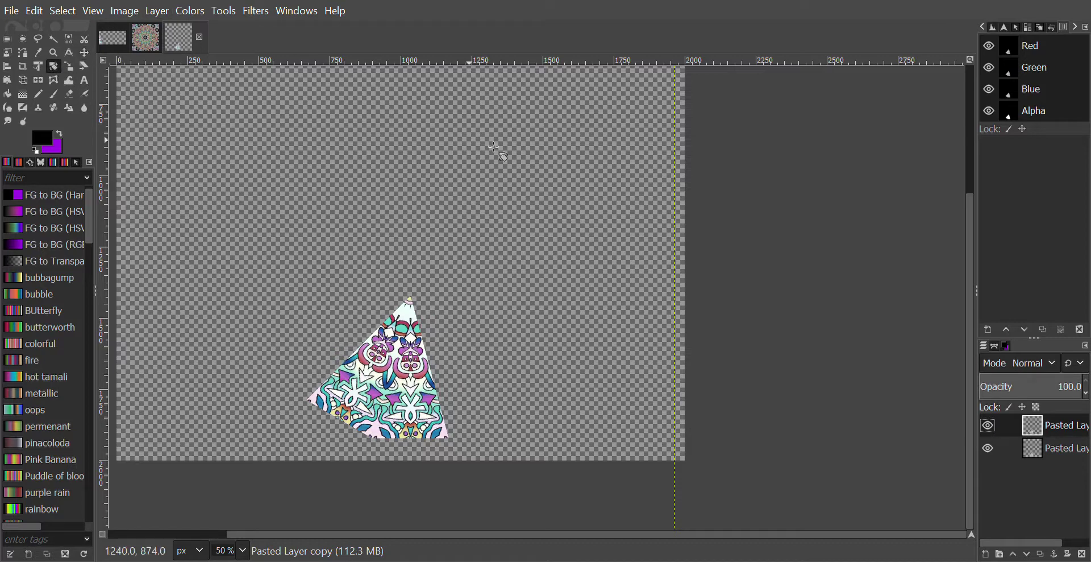
pyautogui.click(427, 371)
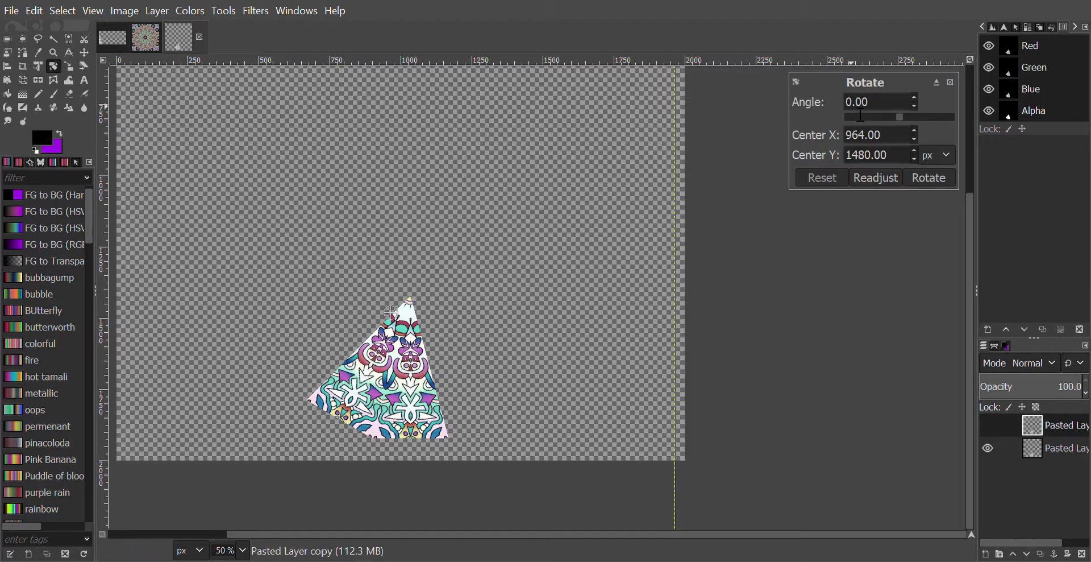
pyautogui.press('BackSpace')
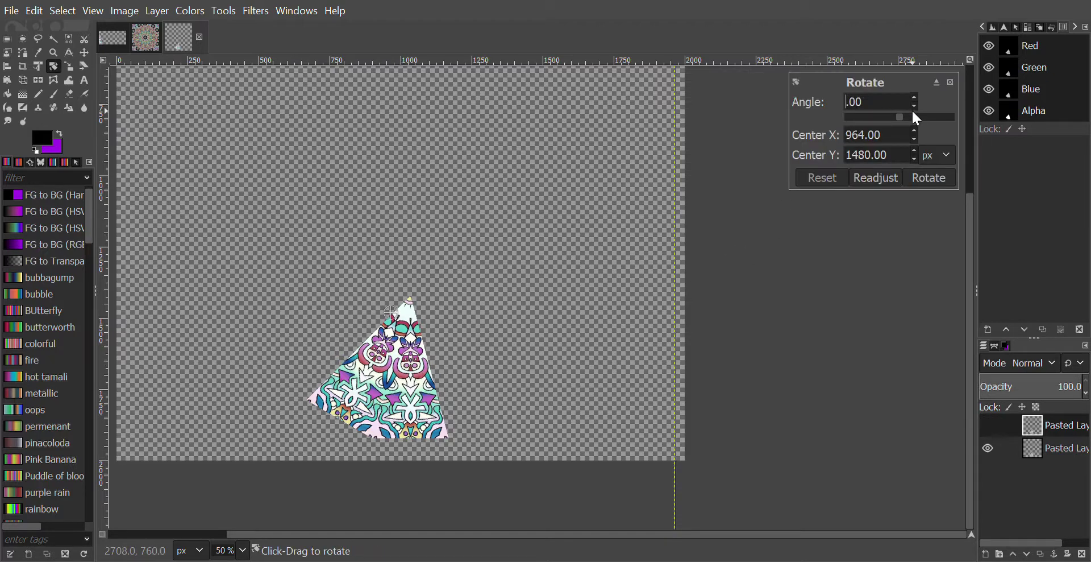
pyautogui.write('60')
pyautogui.click(928, 178)
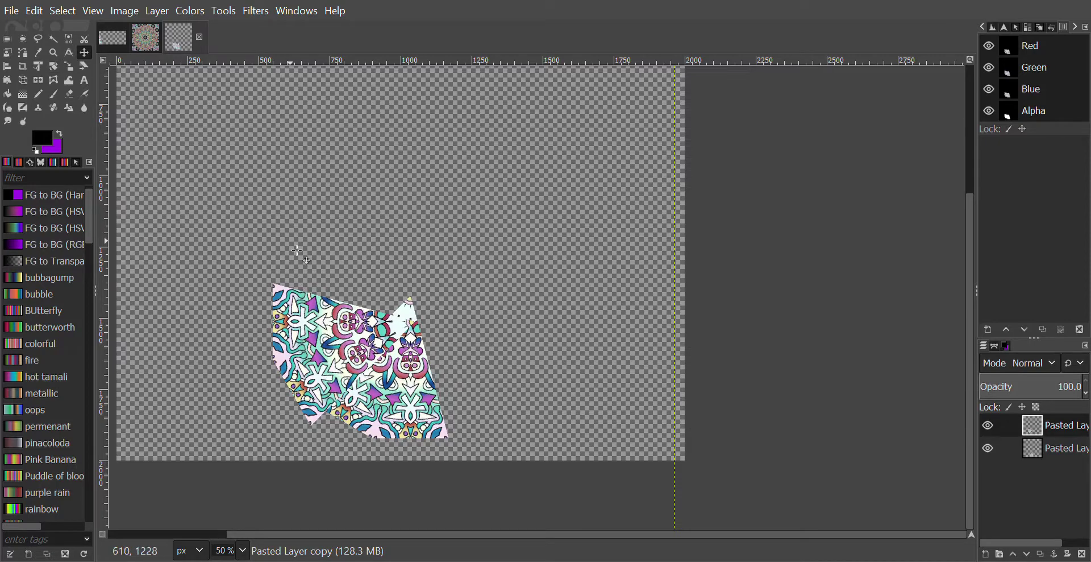
# Align the rotated two-triangle section flush against the original section's left slanted edge to form a four-triangle fan
pyautogui.moveTo(348, 344); pyautogui.dragTo(331, 294)
pyautogui.keyDown('ctrl'); pyautogui.scroll(4, 331, 294); pyautogui.keyUp('ctrl')
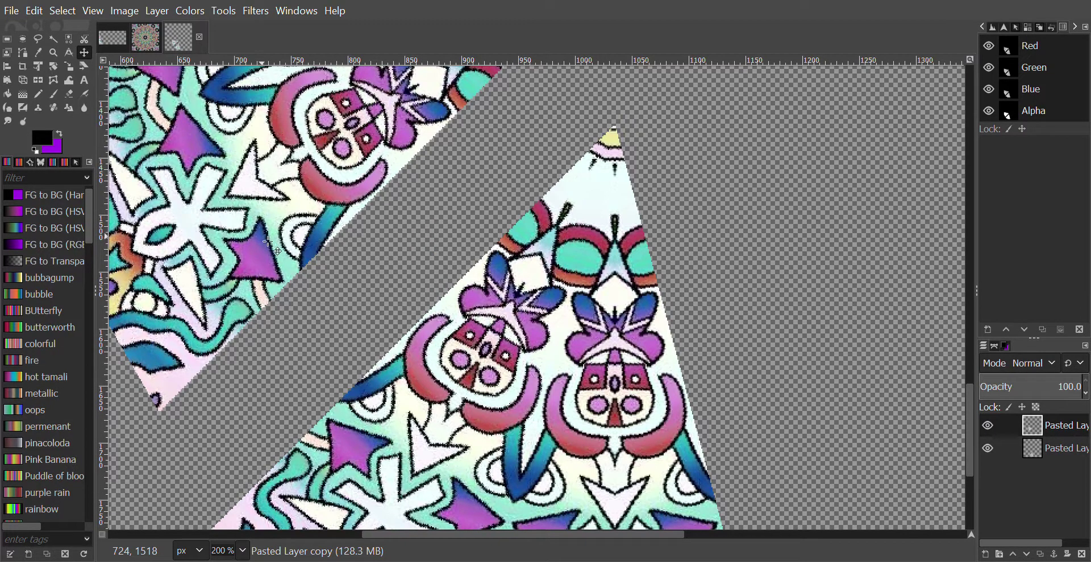
pyautogui.moveTo(282, 233); pyautogui.dragTo(281, 369)
pyautogui.moveTo(322, 271); pyautogui.dragTo(372, 276)
pyautogui.keyDown('ctrl'); pyautogui.scroll(2, 278, 373); pyautogui.keyUp('ctrl')
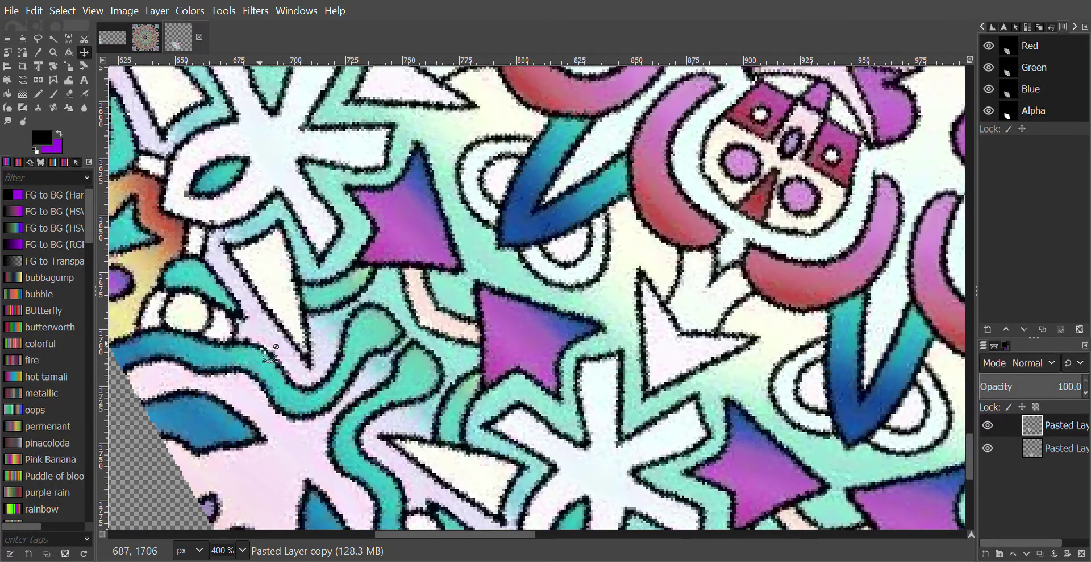
pyautogui.keyDown('ctrl'); pyautogui.scroll(-6, 270, 349); pyautogui.keyUp('ctrl')
pyautogui.scroll(4, 265, 257)
pyautogui.hscroll(-1, 265, 257)
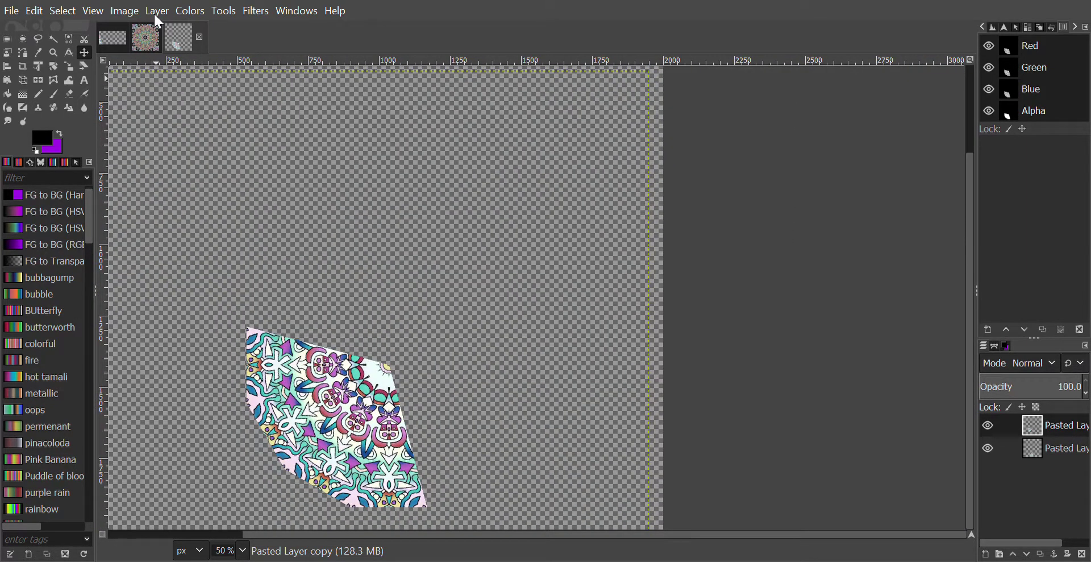
# Duplicate the rotated two-triangle layer and rotate the new copy by 60 degrees about 948, 1390 px
pyautogui.click(188, 84)
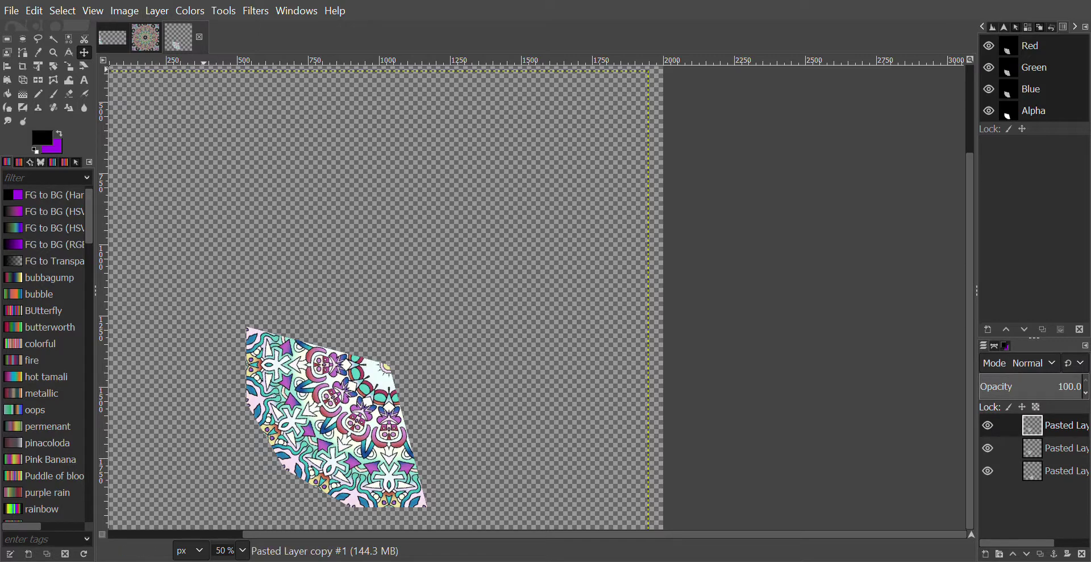
pyautogui.click(155, 11)
pyautogui.click(53, 67)
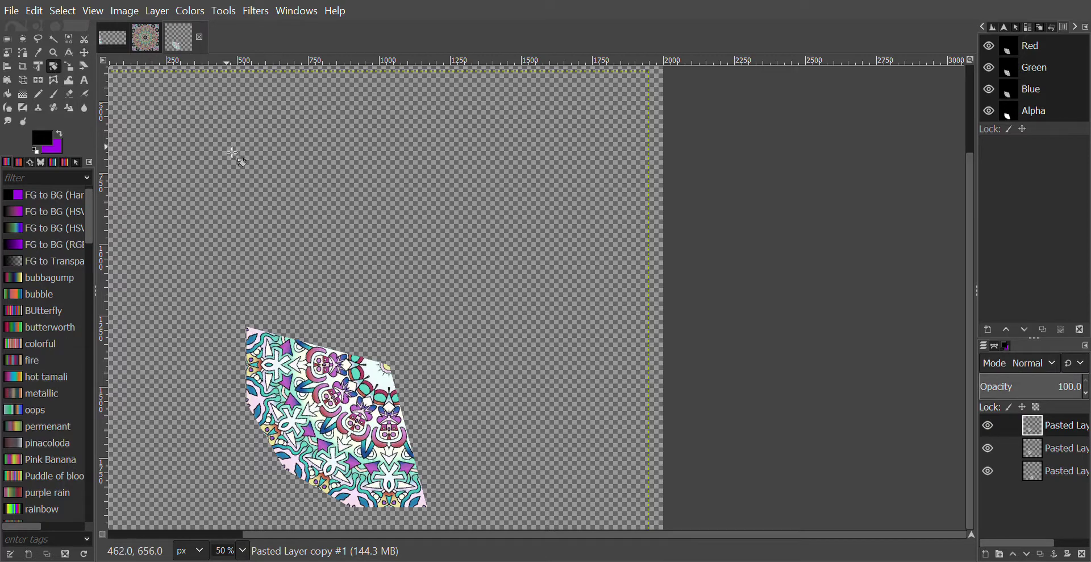
pyautogui.click(327, 395)
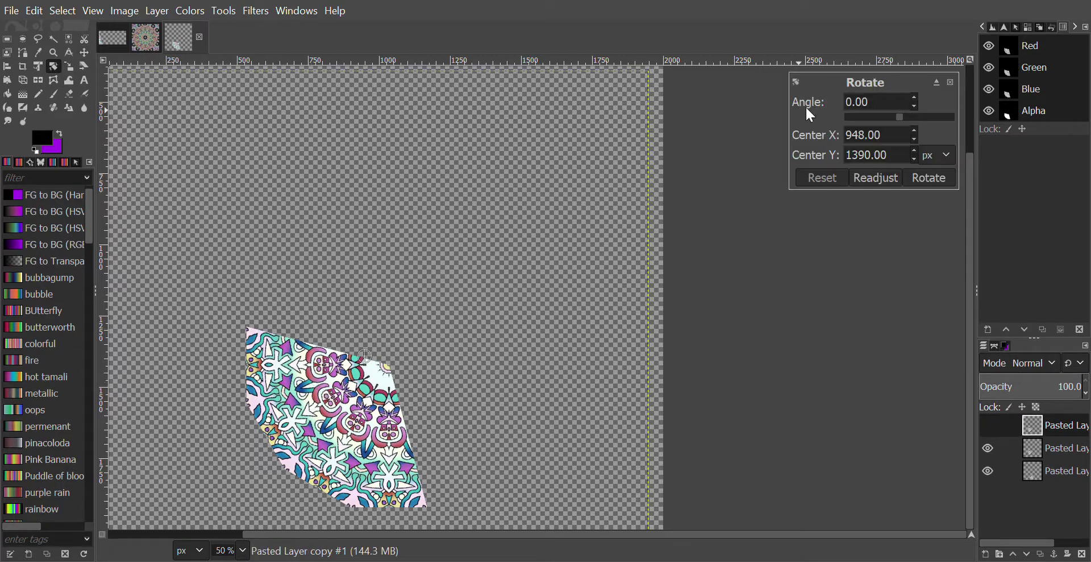
pyautogui.click(851, 104)
pyautogui.press('BackSpace')
pyautogui.write('6')
pyautogui.write('6')
pyautogui.press('BackSpace')
pyautogui.write('0')
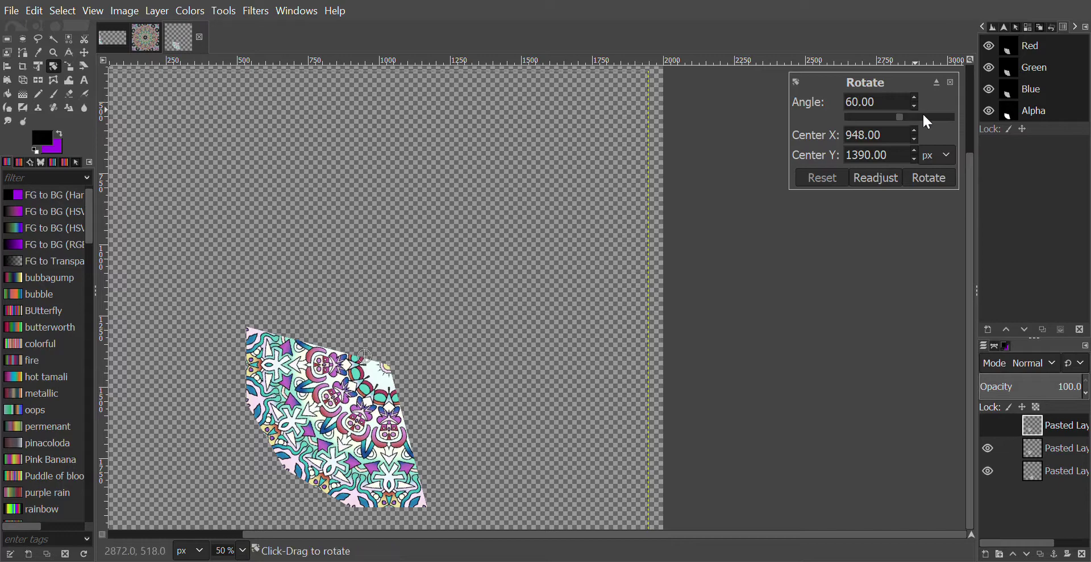
pyautogui.click(917, 181)
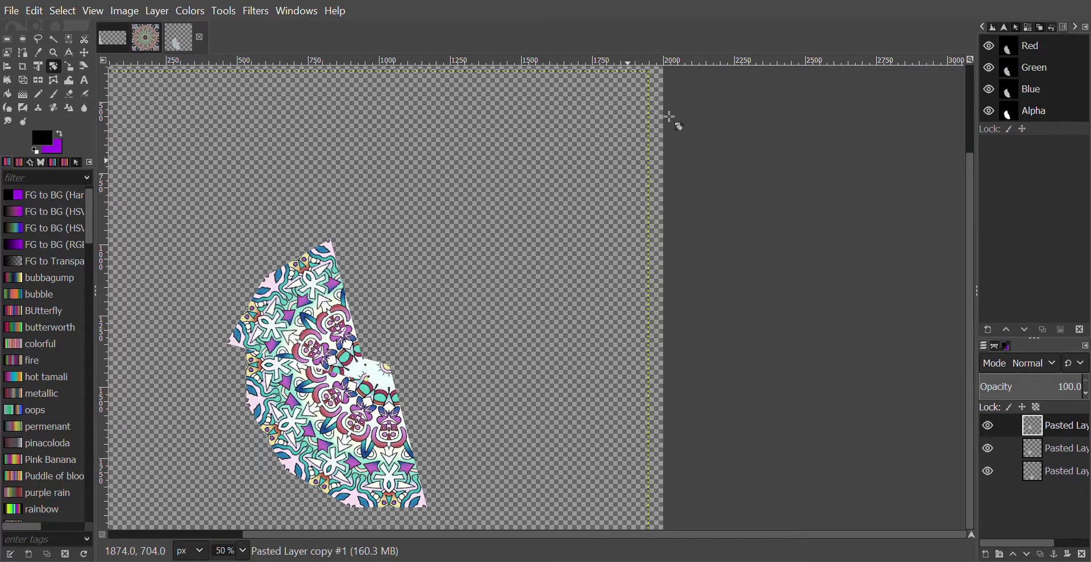
# Align the newly rotated section flush against the fan's upper edge to complete a half circle and merge all visible layers
pyautogui.click(84, 55)
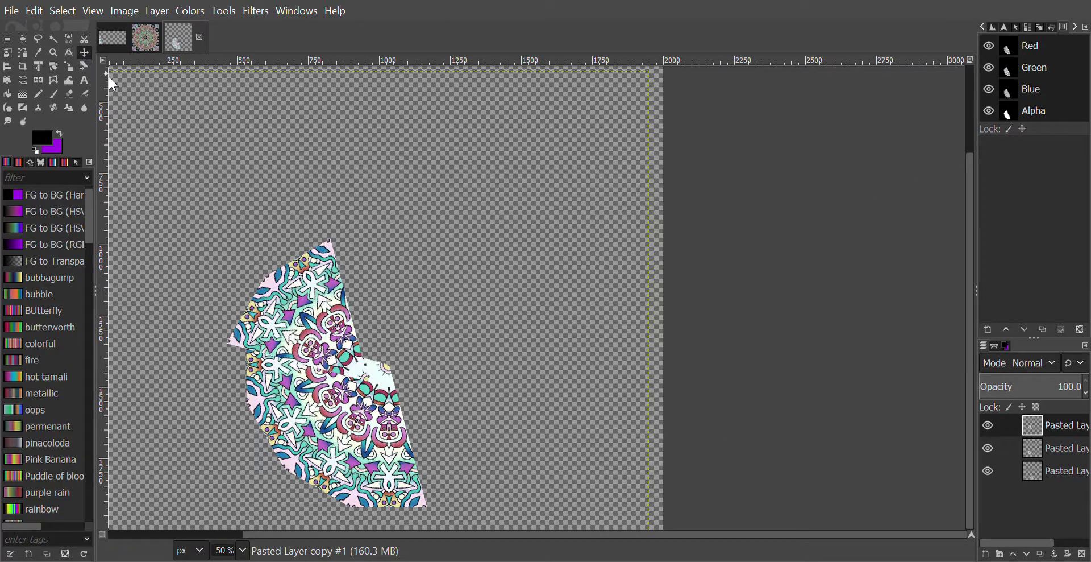
pyautogui.moveTo(302, 333); pyautogui.dragTo(318, 307)
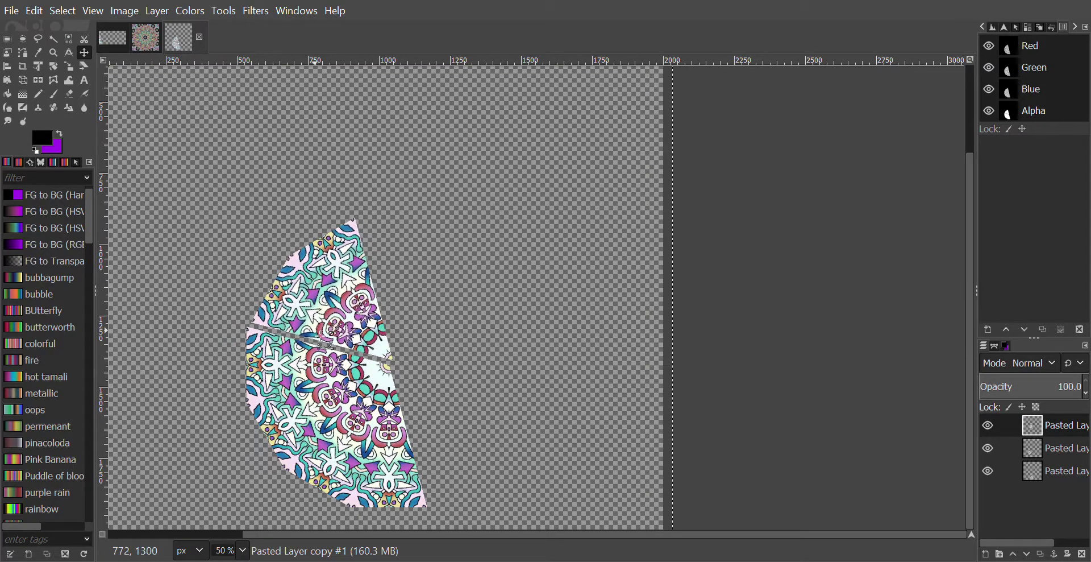
pyautogui.scroll(4, 384, 333)
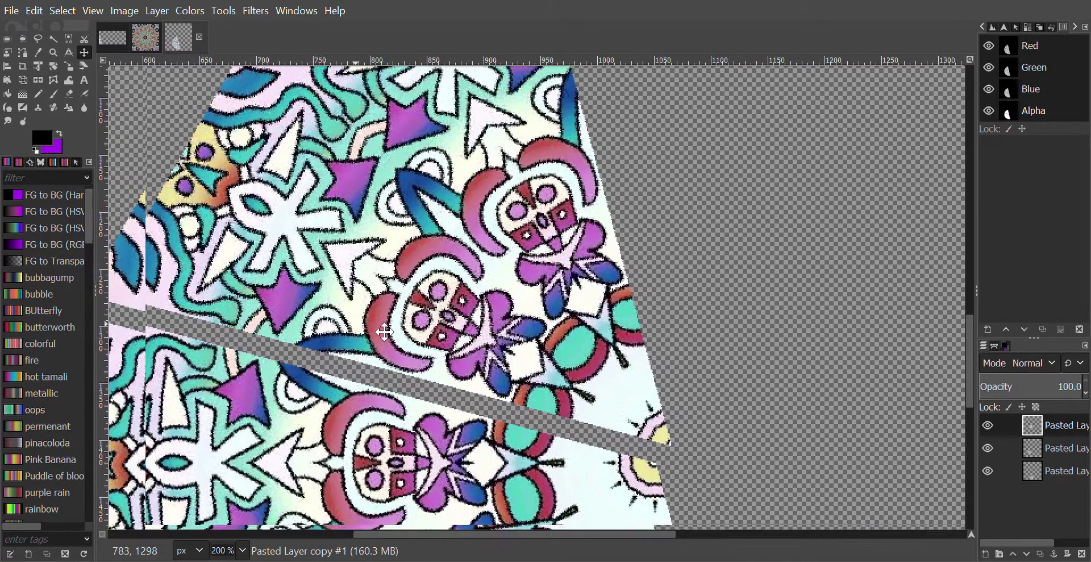
pyautogui.hscroll(-4, 384, 333)
pyautogui.moveTo(474, 307); pyautogui.dragTo(460, 327)
pyautogui.scroll(2, 393, 341)
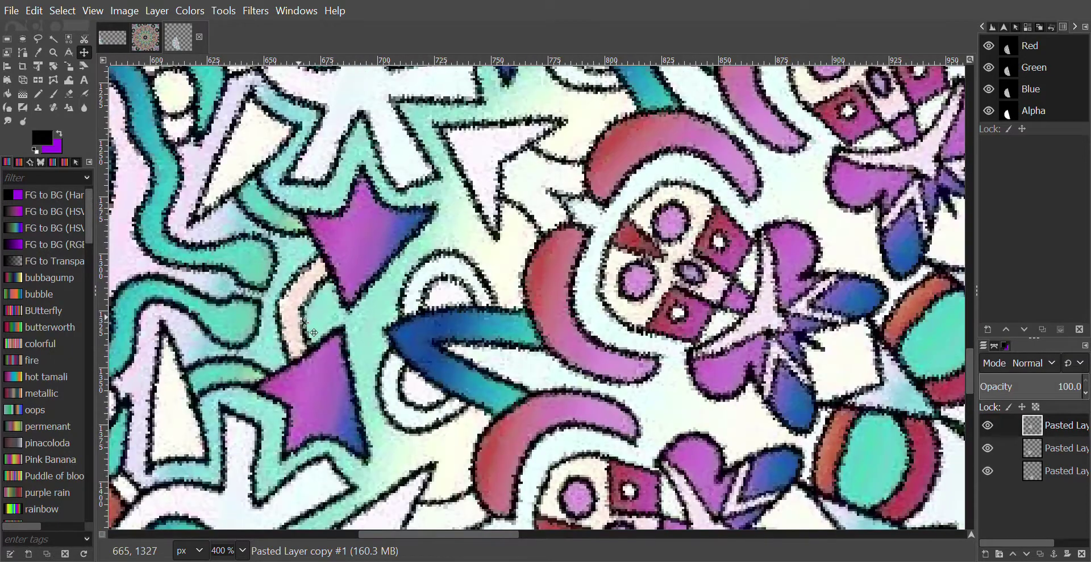
pyautogui.hscroll(-3, 392, 319)
pyautogui.scroll(-7, 392, 308)
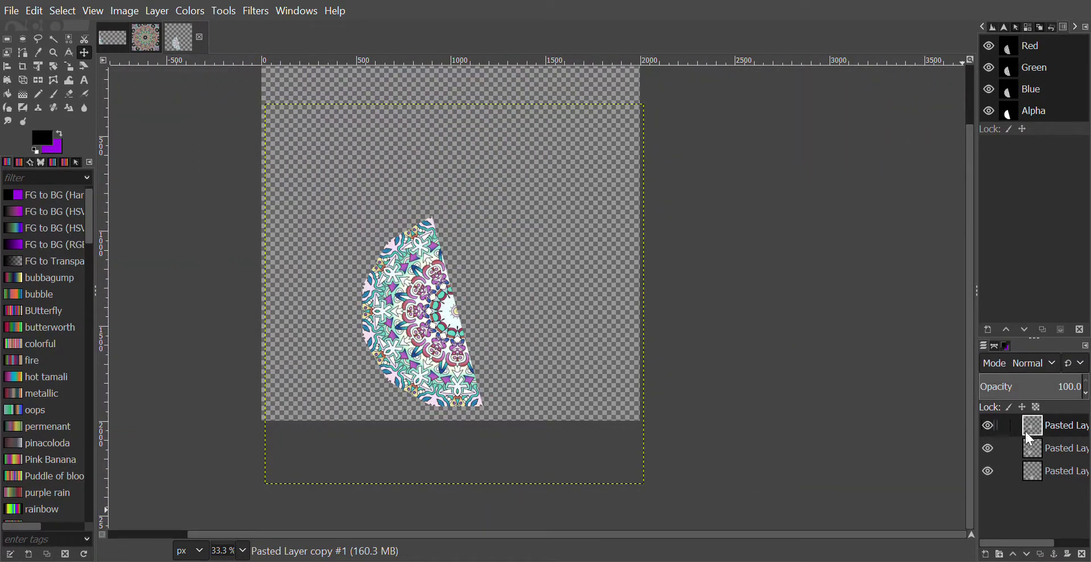
pyautogui.click(1031, 473)
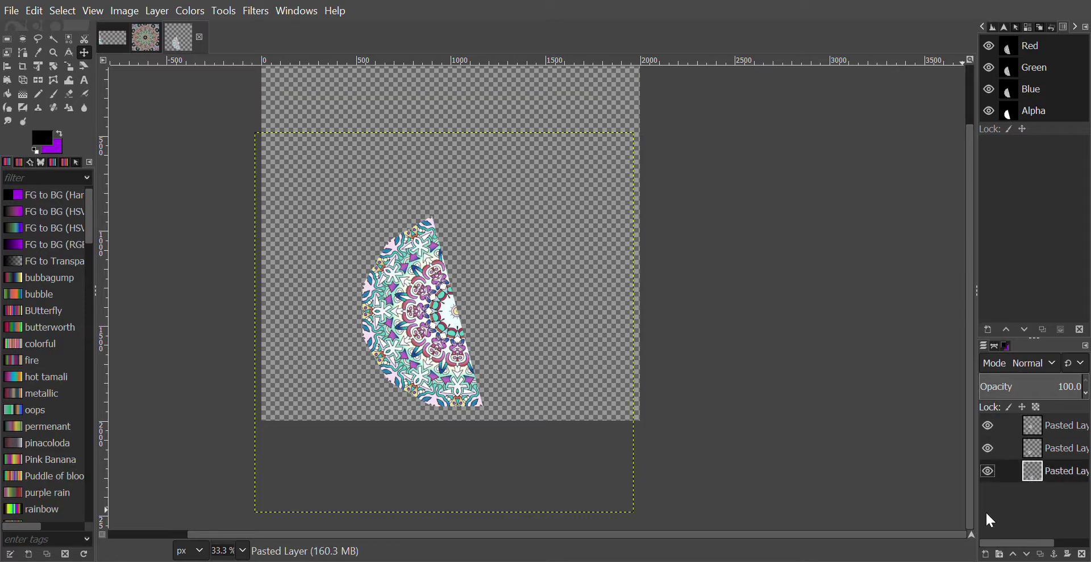
pyautogui.hotkey('ctrl', 'm')
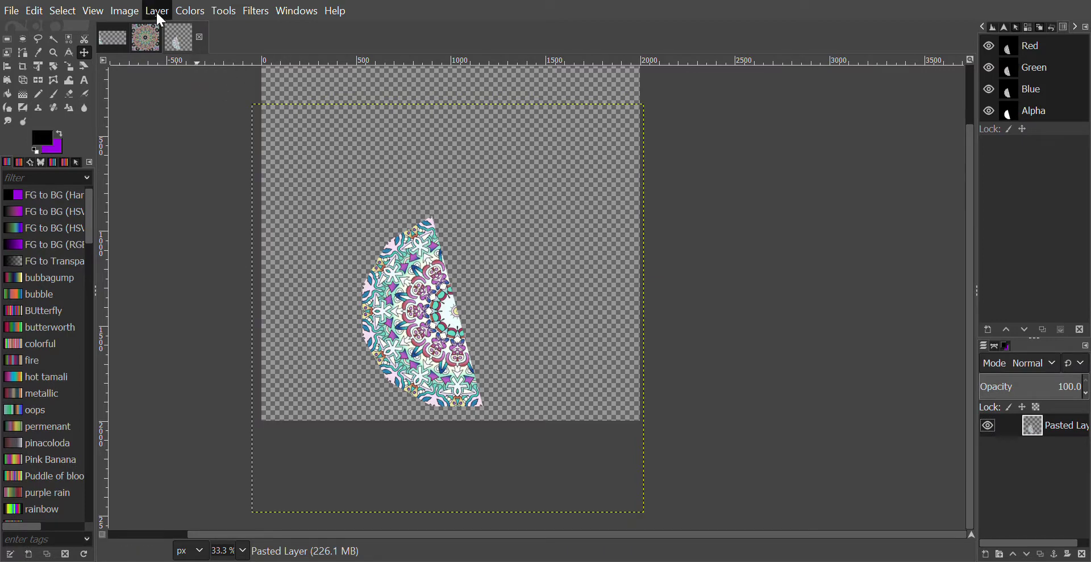
# Duplicate the half circle, turn the copy by half a turn and move it against the original to close the mandala
pyautogui.click(189, 83)
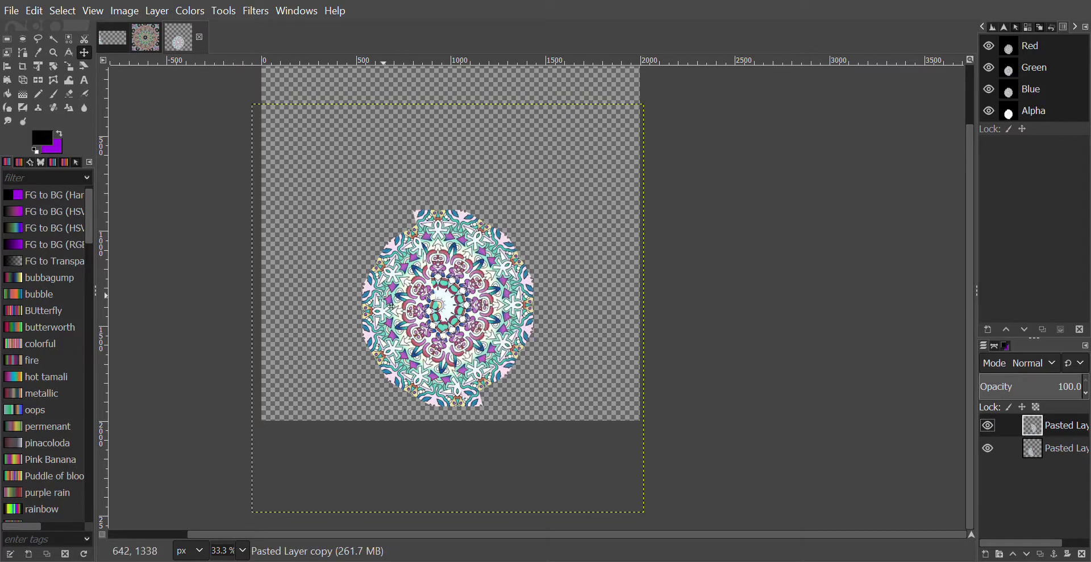
pyautogui.click(84, 53)
pyautogui.moveTo(477, 301); pyautogui.dragTo(458, 344)
pyautogui.press('1')
pyautogui.press('2')
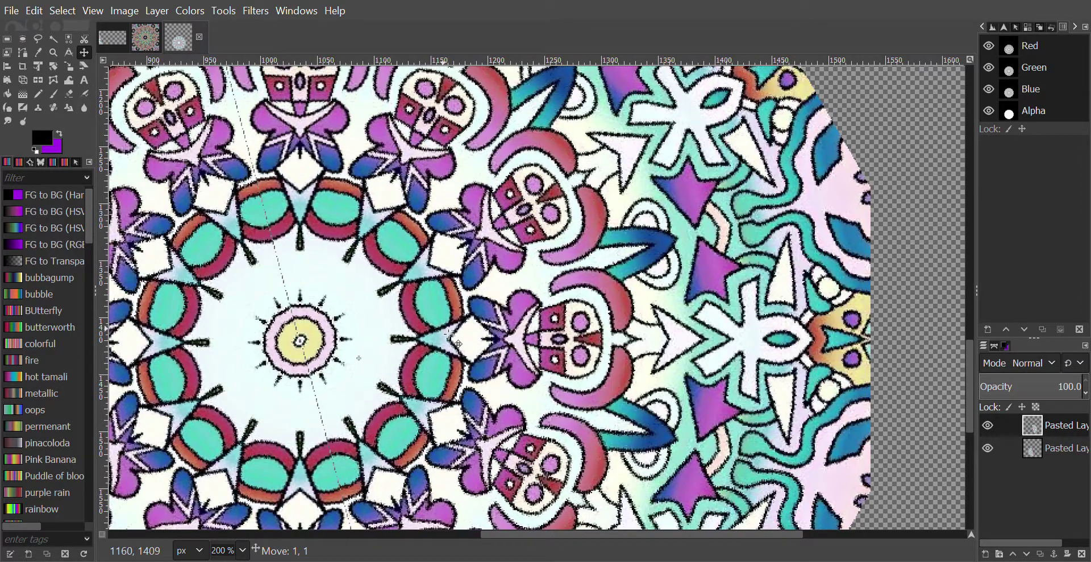
pyautogui.moveTo(458, 344); pyautogui.dragTo(458, 343)
# Fine-align the rotated half with the original along the seam at the outer edge and merge both halves into one layer
pyautogui.press('1')
pyautogui.keyDown('ctrl'); pyautogui.scroll(4, 463, 267); pyautogui.keyUp('ctrl')
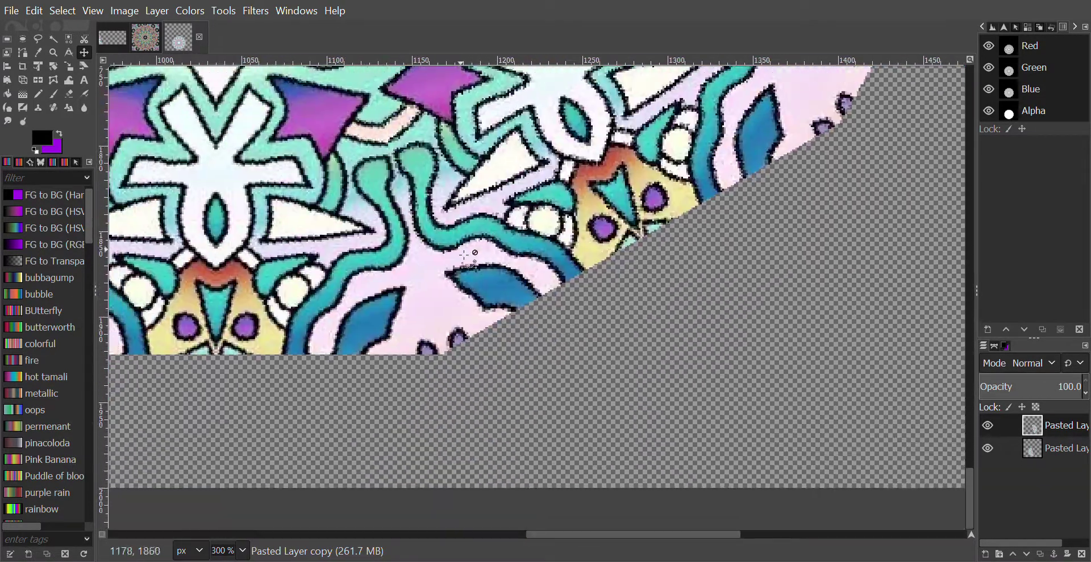
pyautogui.keyDown('ctrl'); pyautogui.scroll(3, 465, 255); pyautogui.keyUp('ctrl')
pyautogui.moveTo(457, 236); pyautogui.dragTo(456, 238)
pyautogui.keyDown('ctrl'); pyautogui.scroll(-7, 432, 213); pyautogui.keyUp('ctrl')
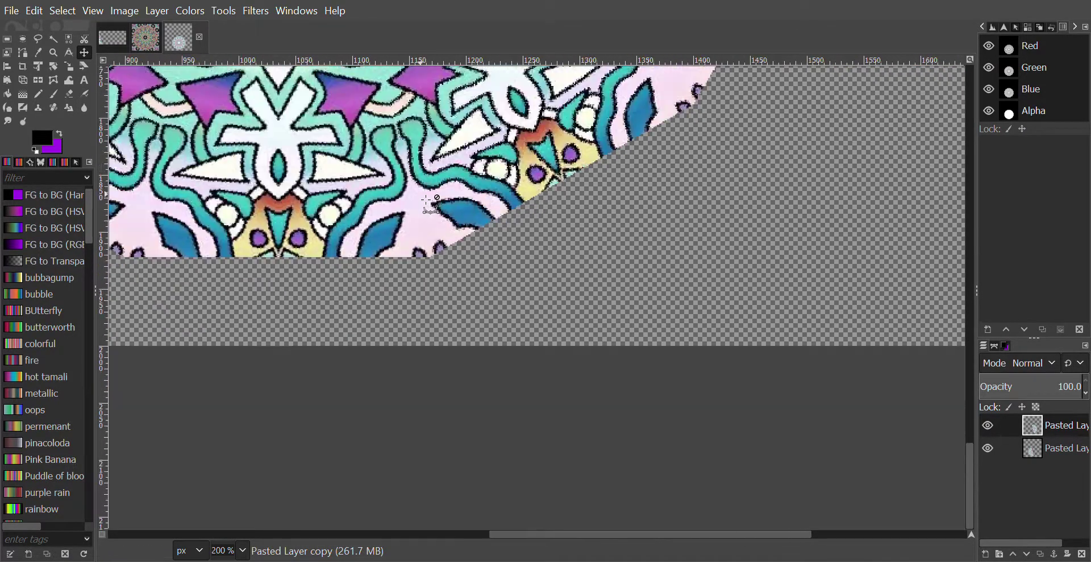
pyautogui.keyDown('ctrl'); pyautogui.scroll(-1, 419, 244); pyautogui.keyUp('ctrl')
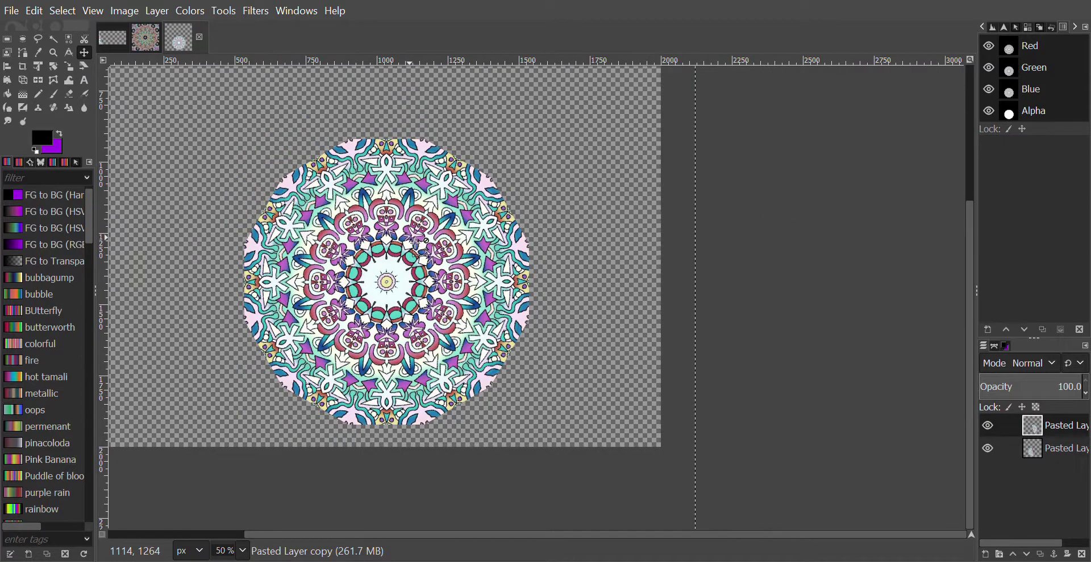
pyautogui.keyDown('ctrl'); pyautogui.scroll(-1, 409, 188); pyautogui.keyUp('ctrl')
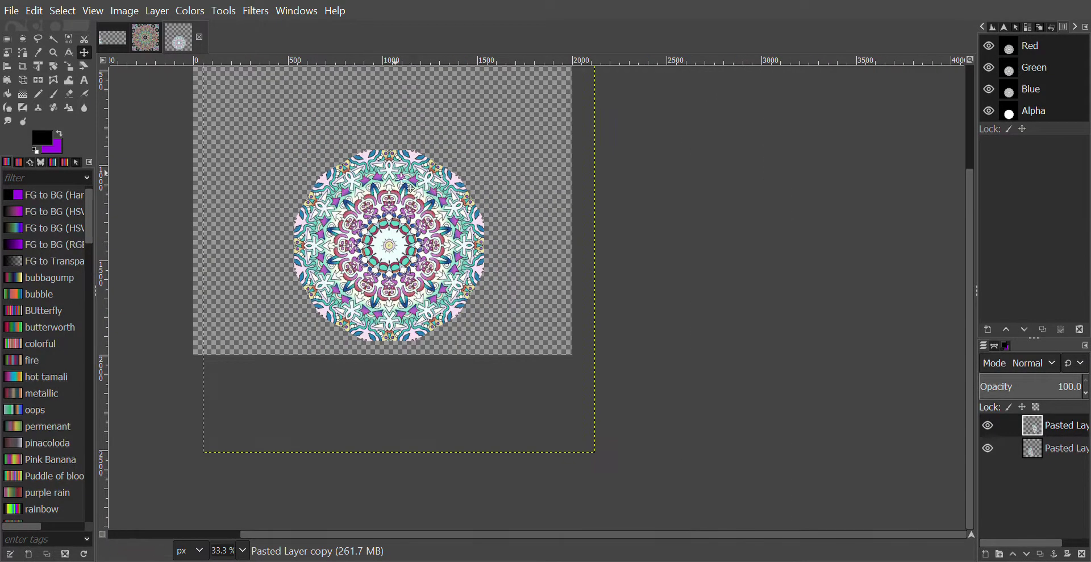
pyautogui.click(1024, 447)
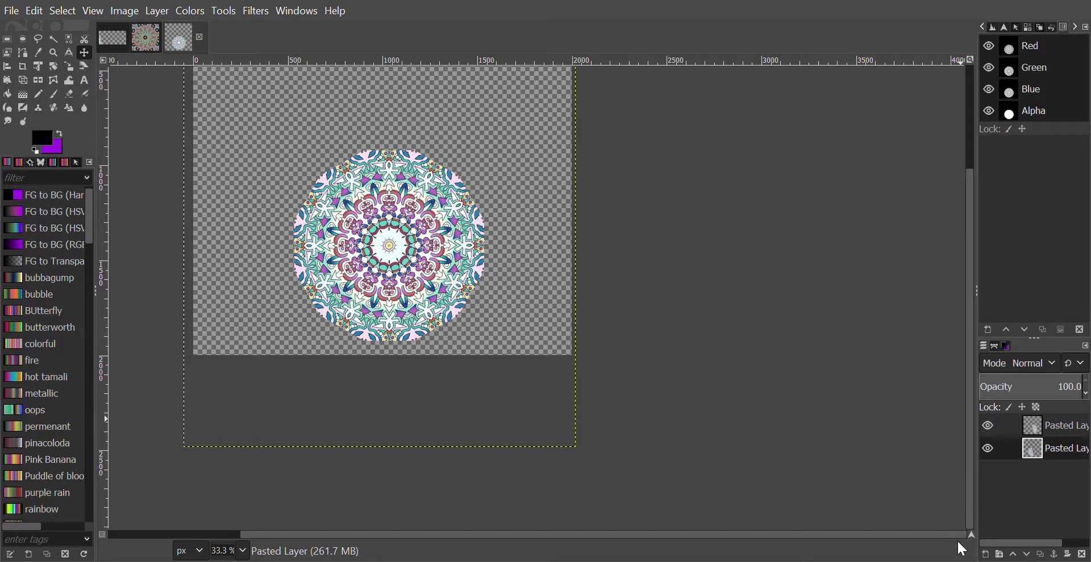
# Make a rectangular selection around the whole mandala and adjust its edges to leave a similar margin on every side
pyautogui.click(7, 40)
pyautogui.moveTo(280, 146); pyautogui.dragTo(509, 349)
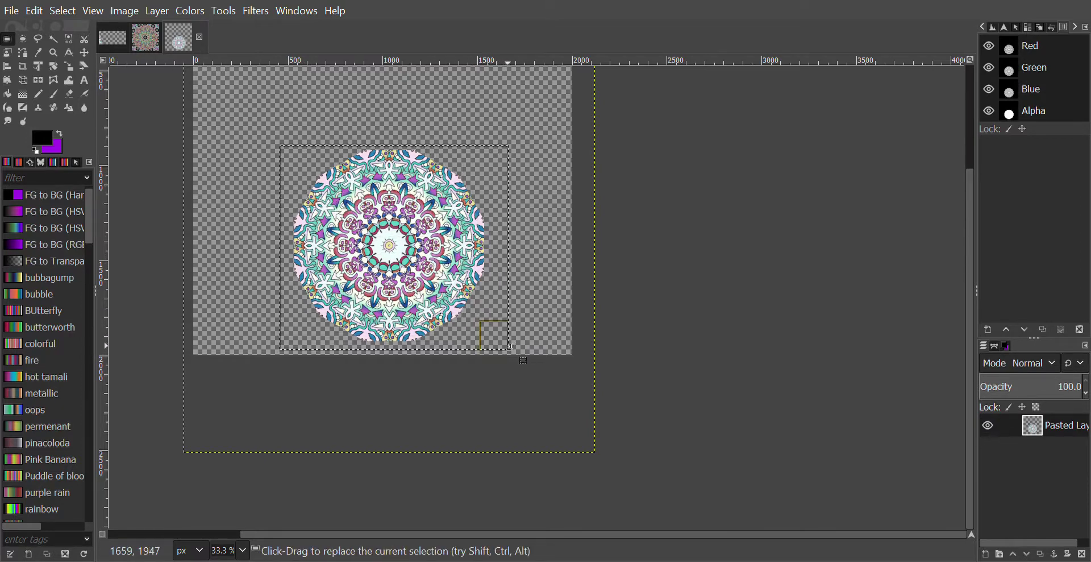
pyautogui.moveTo(424, 178); pyautogui.dragTo(422, 174)
pyautogui.moveTo(515, 273); pyautogui.dragTo(492, 259)
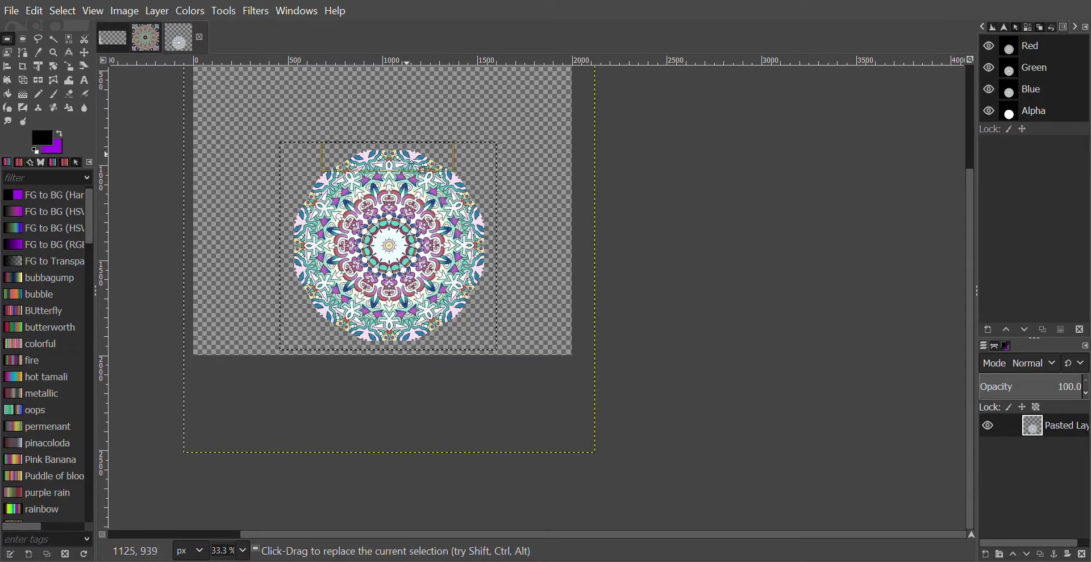
pyautogui.moveTo(409, 155); pyautogui.dragTo(408, 153)
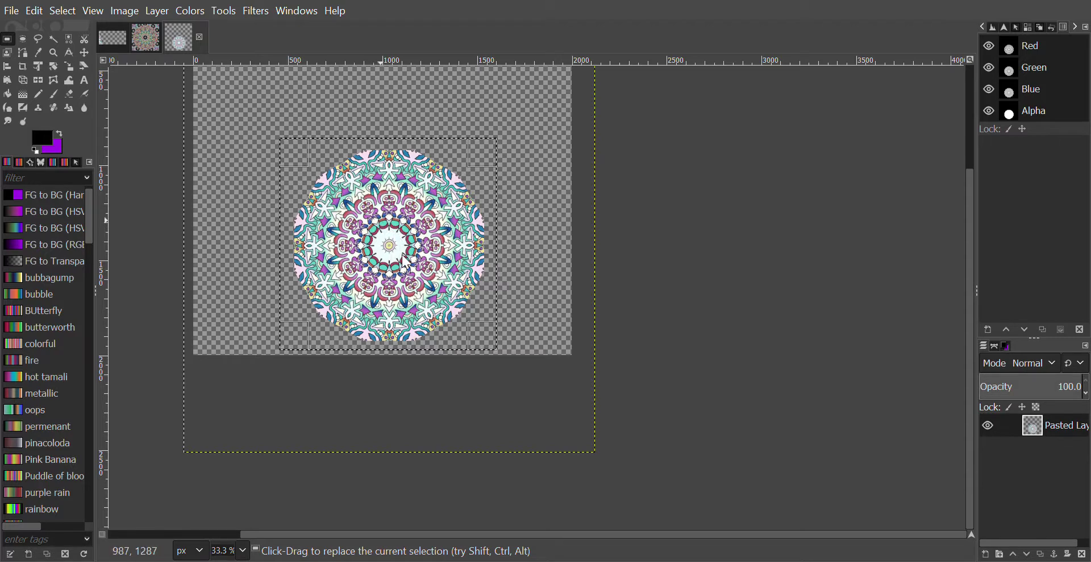
# Copy the selected mandala and paste it as a new image
pyautogui.hotkey('ctrl', 'shift', 'c')
pyautogui.hotkey('ctrl', 'c')
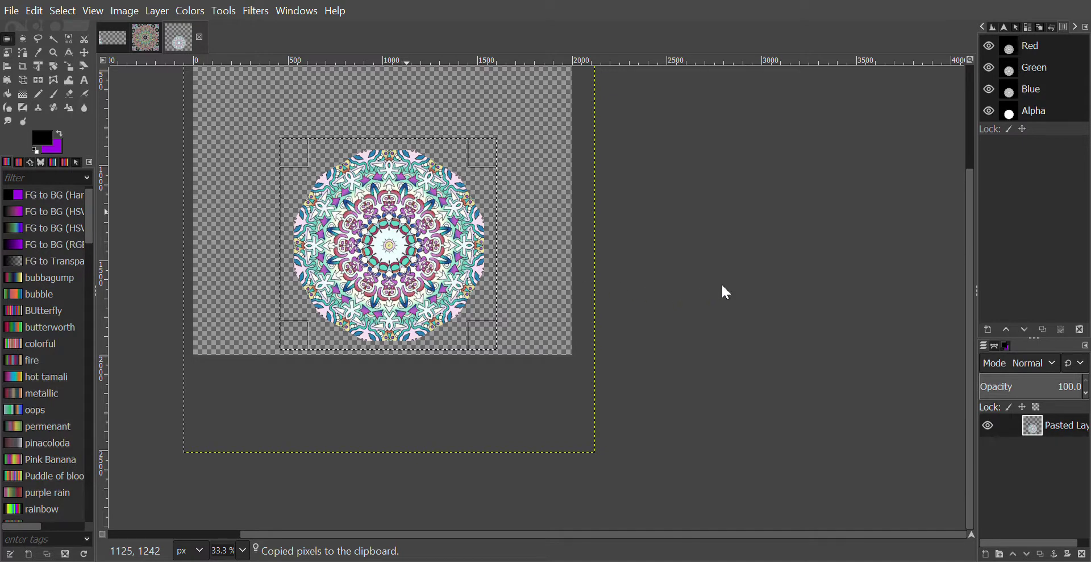
pyautogui.hotkey('ctrl', 'shift', 'v')
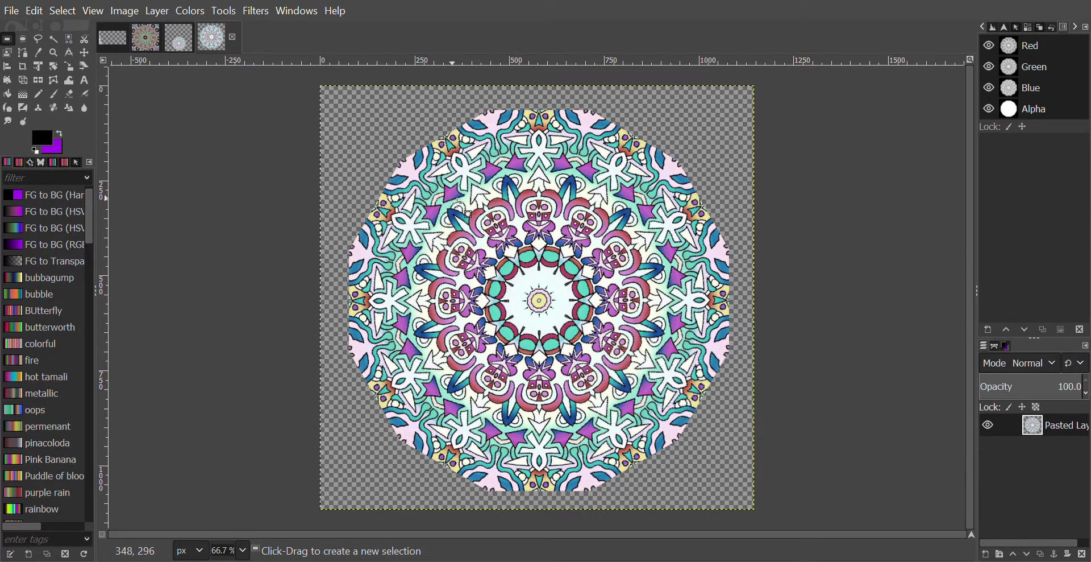
# Select a rectangle around the mandala's central ring of motifs, adjust its edges and copy it as a fill pattern
pyautogui.click(53, 40)
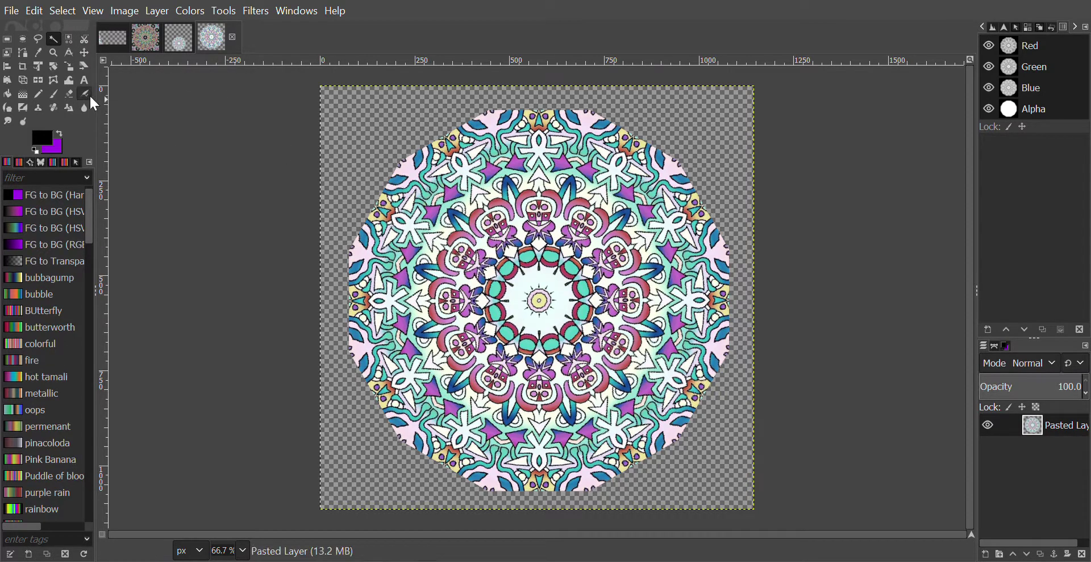
pyautogui.click(8, 39)
pyautogui.moveTo(439, 195); pyautogui.dragTo(580, 402)
pyautogui.moveTo(470, 326); pyautogui.dragTo(462, 327)
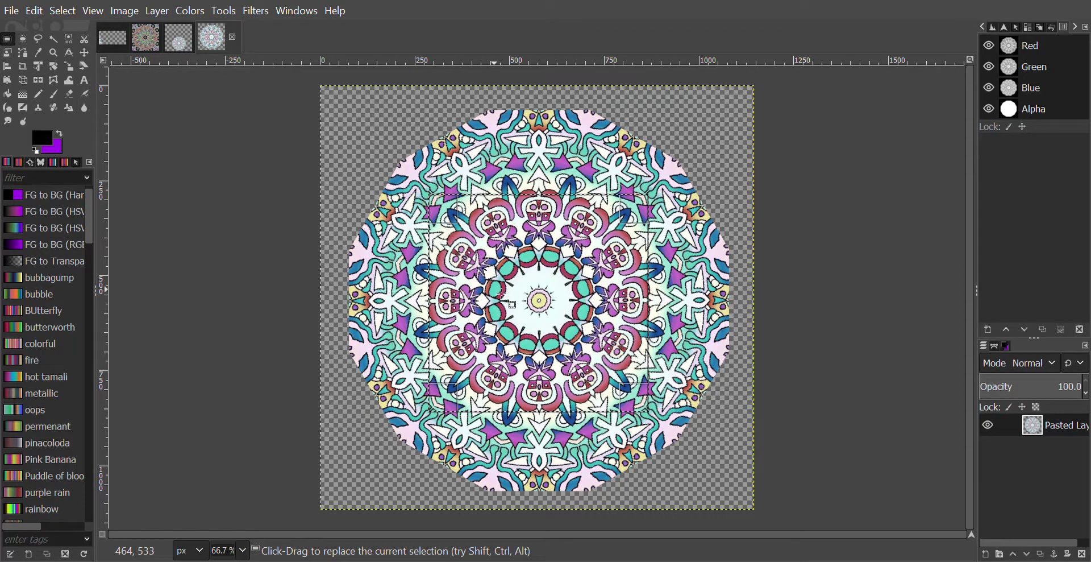
pyautogui.moveTo(558, 195); pyautogui.dragTo(557, 189)
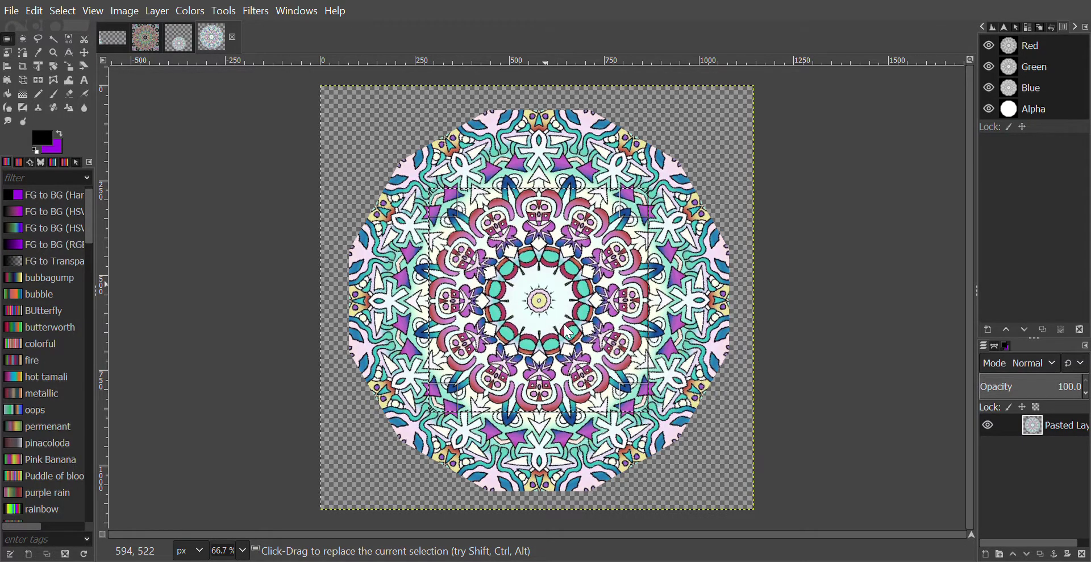
pyautogui.hotkey('ctrl', 'c')
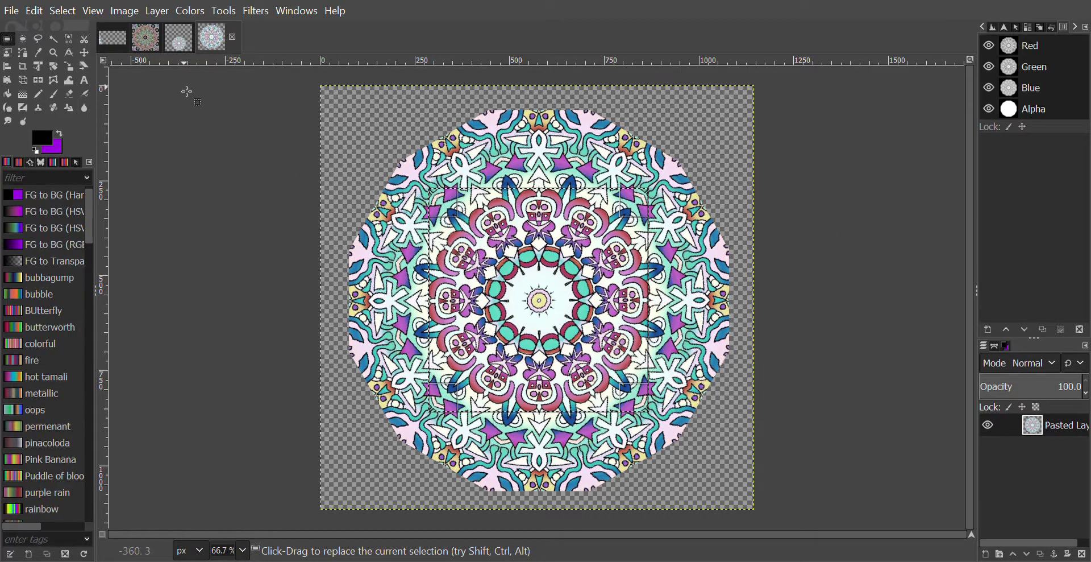
# Fill the transparent area around the mandala with the copied centre pattern and invert that area's colours
pyautogui.click(54, 39)
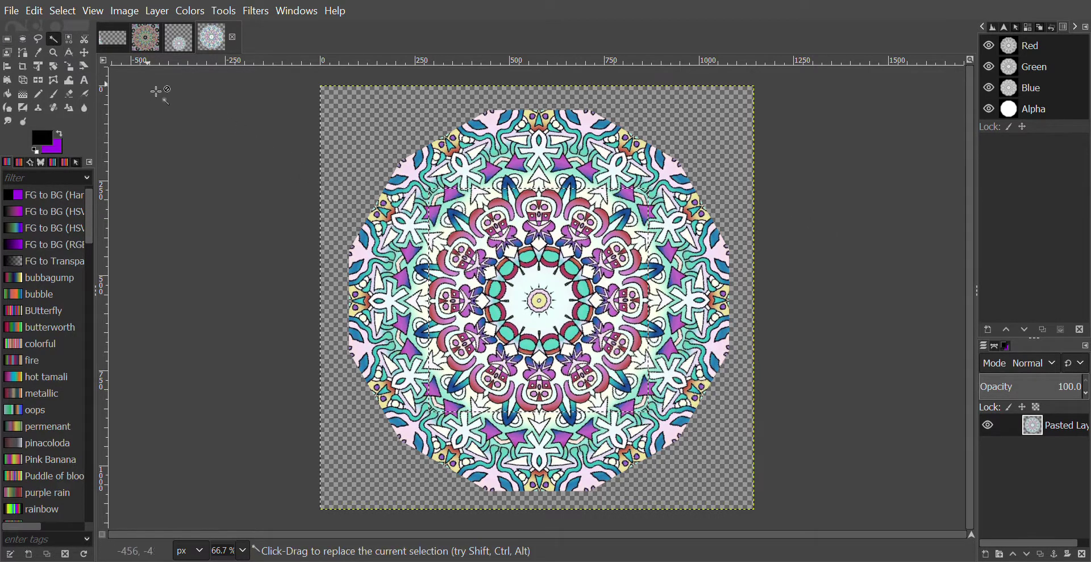
pyautogui.click(382, 147)
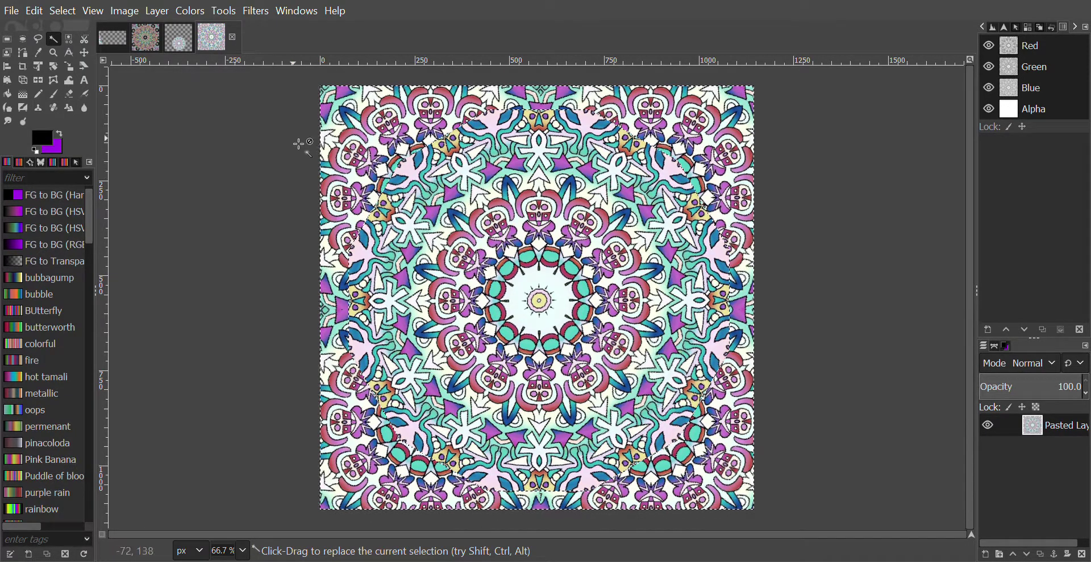
pyautogui.click(189, 13)
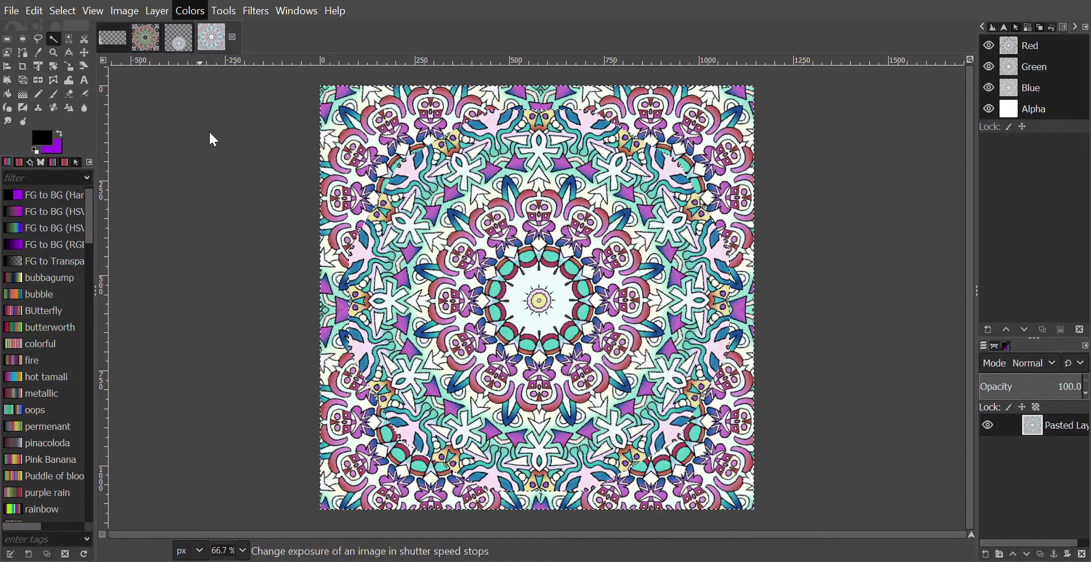
pyautogui.click(221, 231)
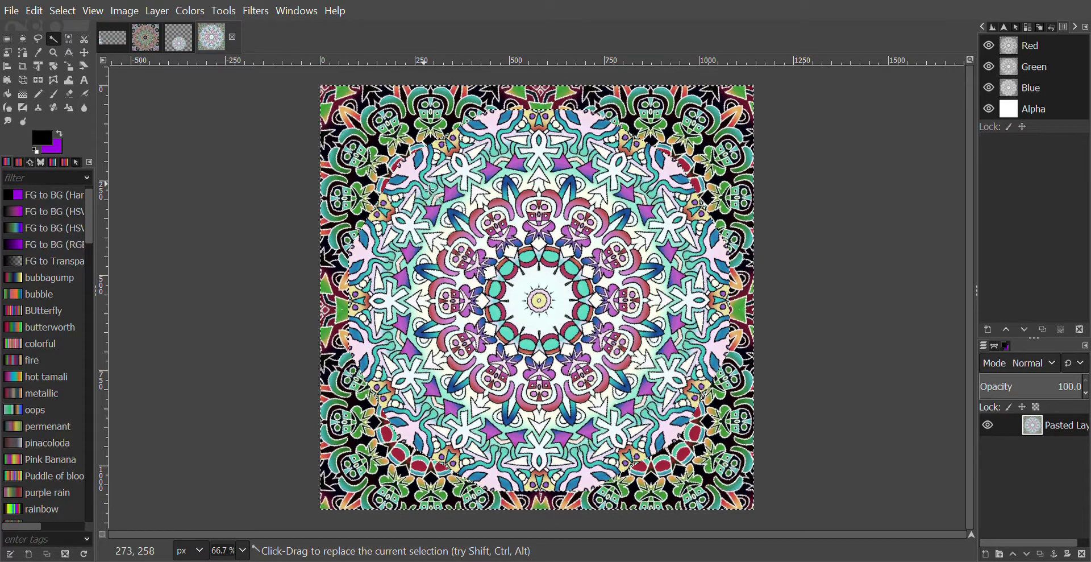
# Try a value inversion followed by another colour inversion on the area around the mandala
pyautogui.click(189, 11)
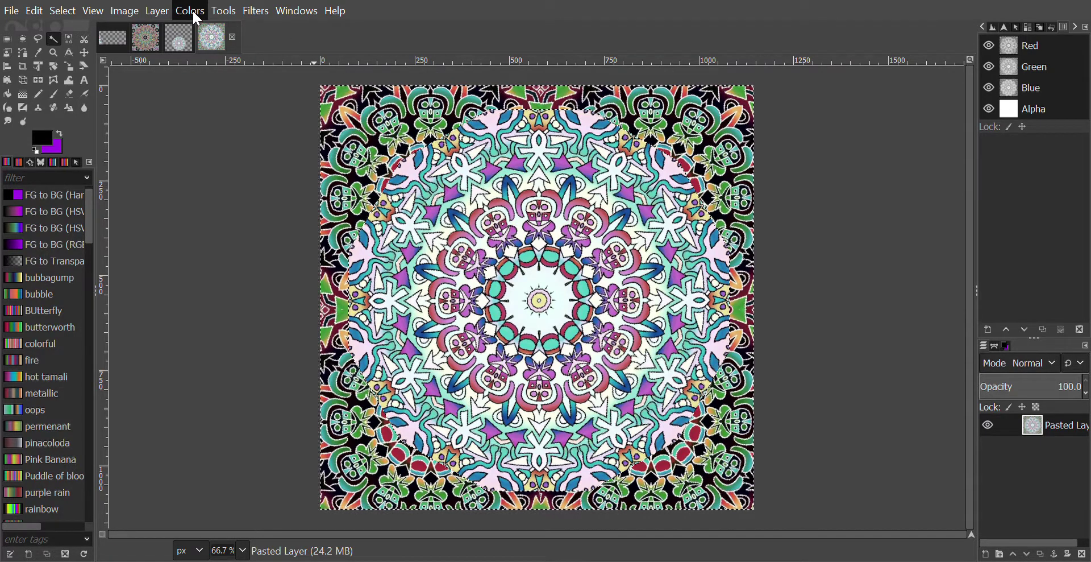
pyautogui.click(232, 265)
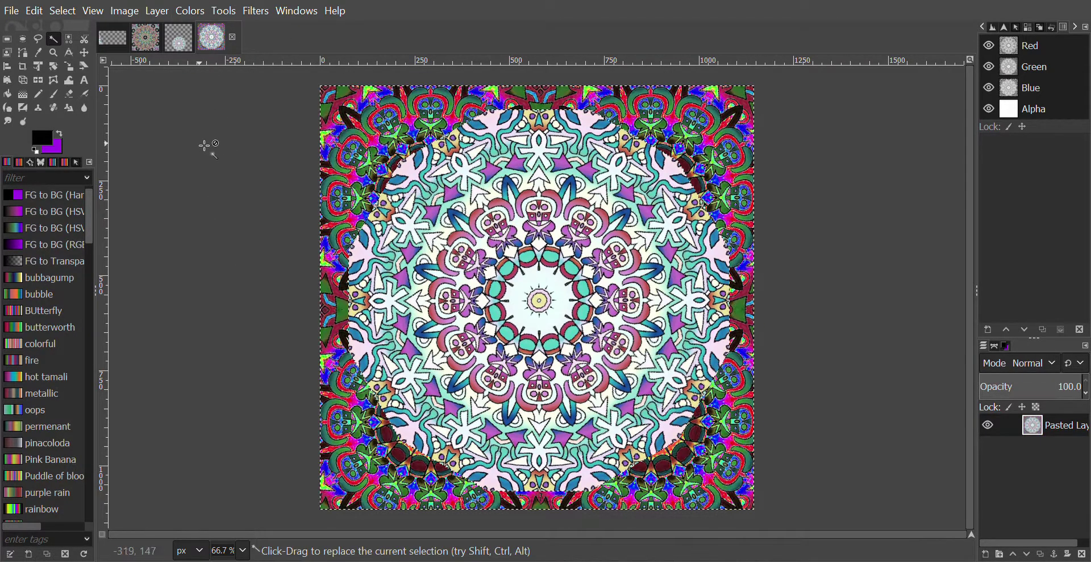
pyautogui.click(213, 226)
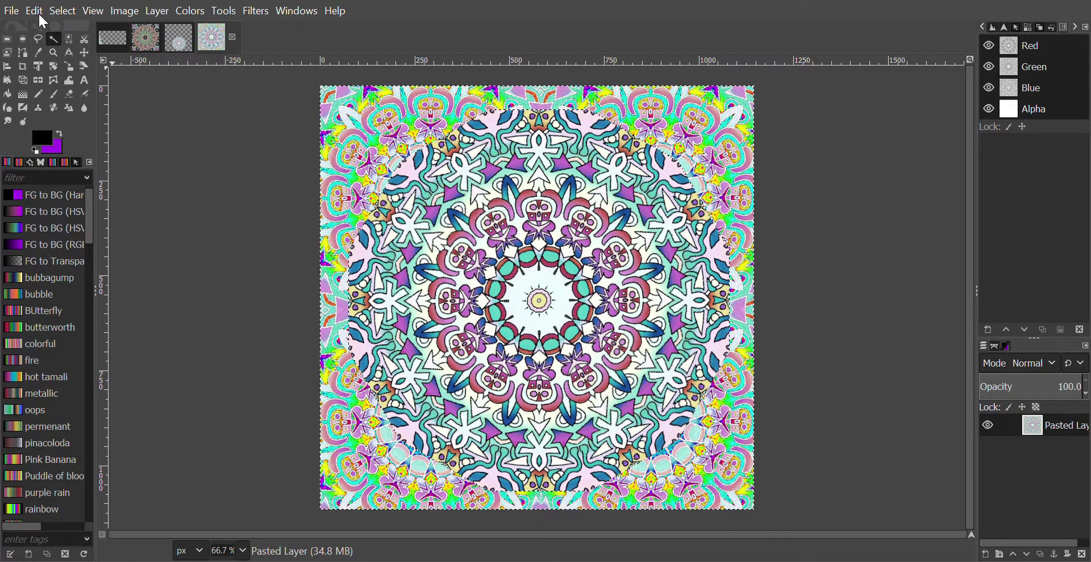
# Undo the last two inversions of the area around the mandala
pyautogui.click(36, 12)
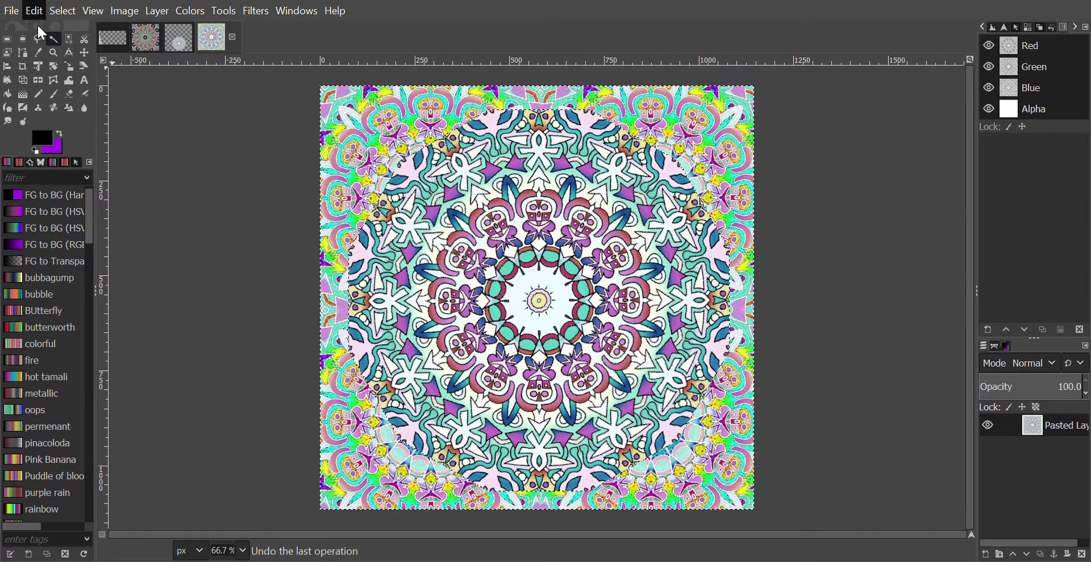
pyautogui.click(38, 25)
pyautogui.click(34, 14)
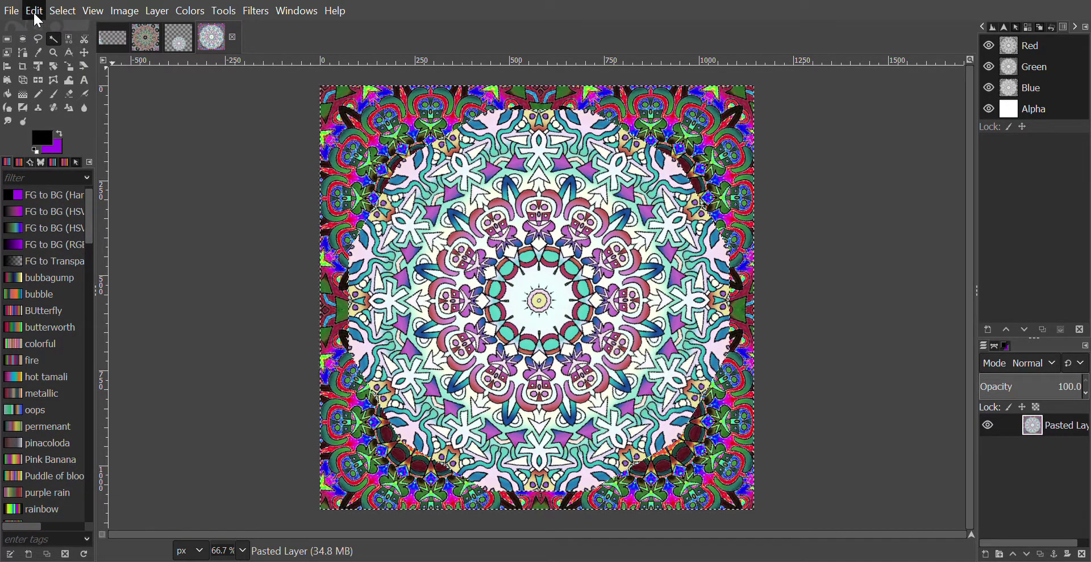
pyautogui.click(38, 29)
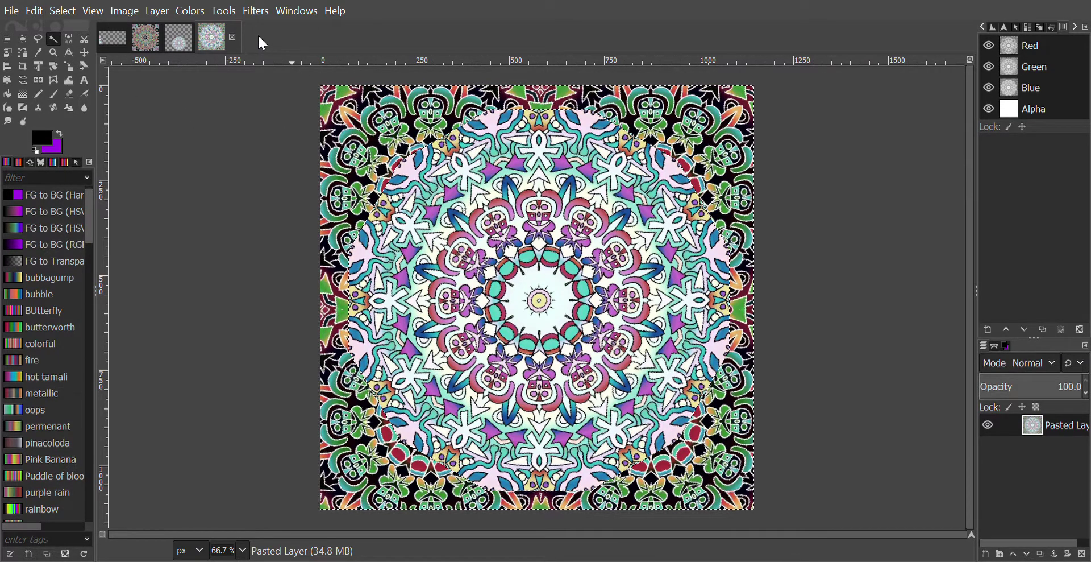
# Apply the Kaleidoscope distortion filter to the patterned area around the mandala and clear the selection
pyautogui.click(253, 12)
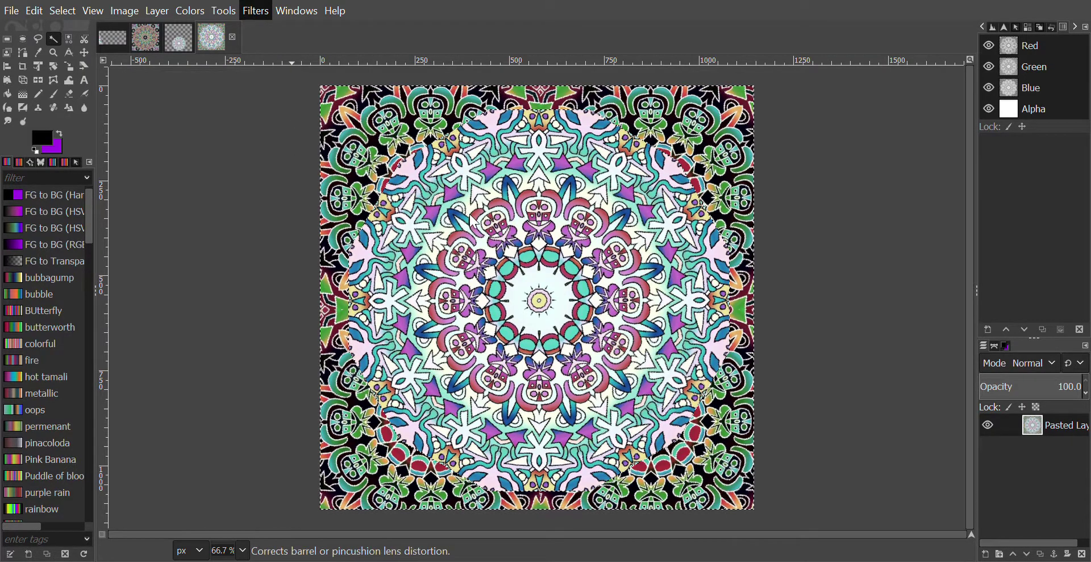
pyautogui.click(540, 224)
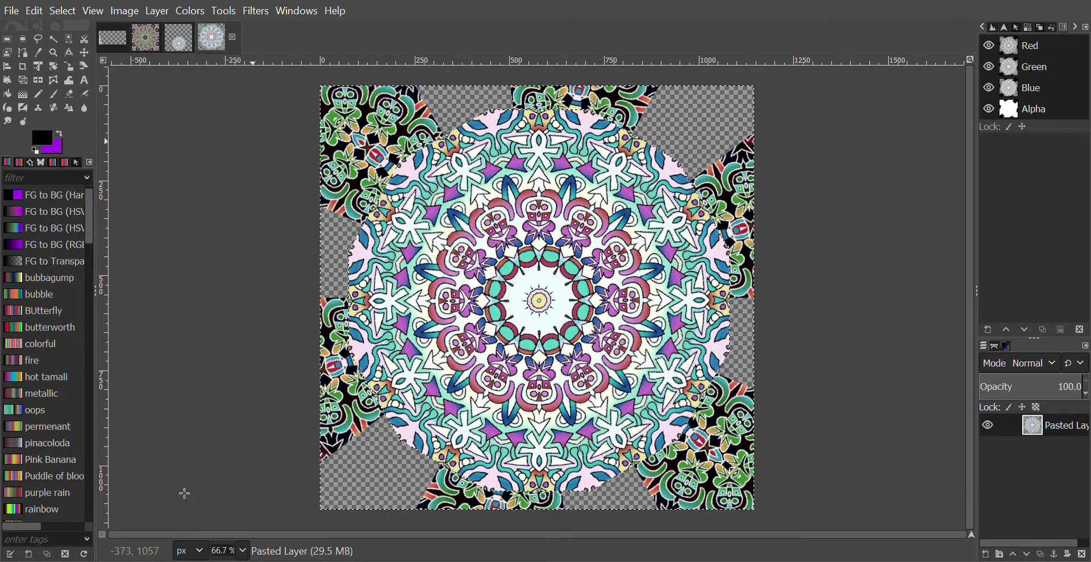
pyautogui.click(63, 11)
pyautogui.click(77, 40)
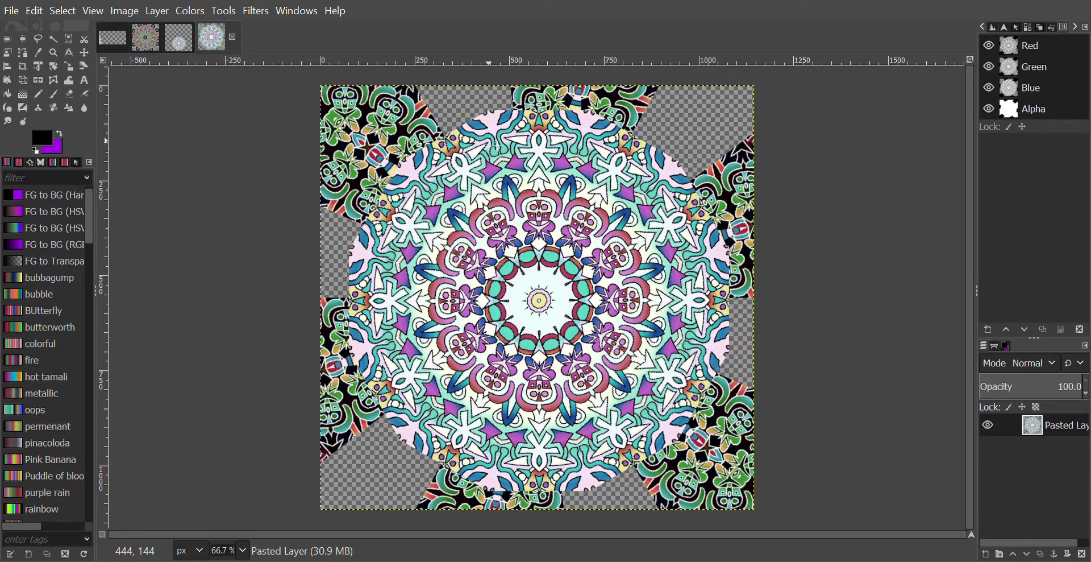